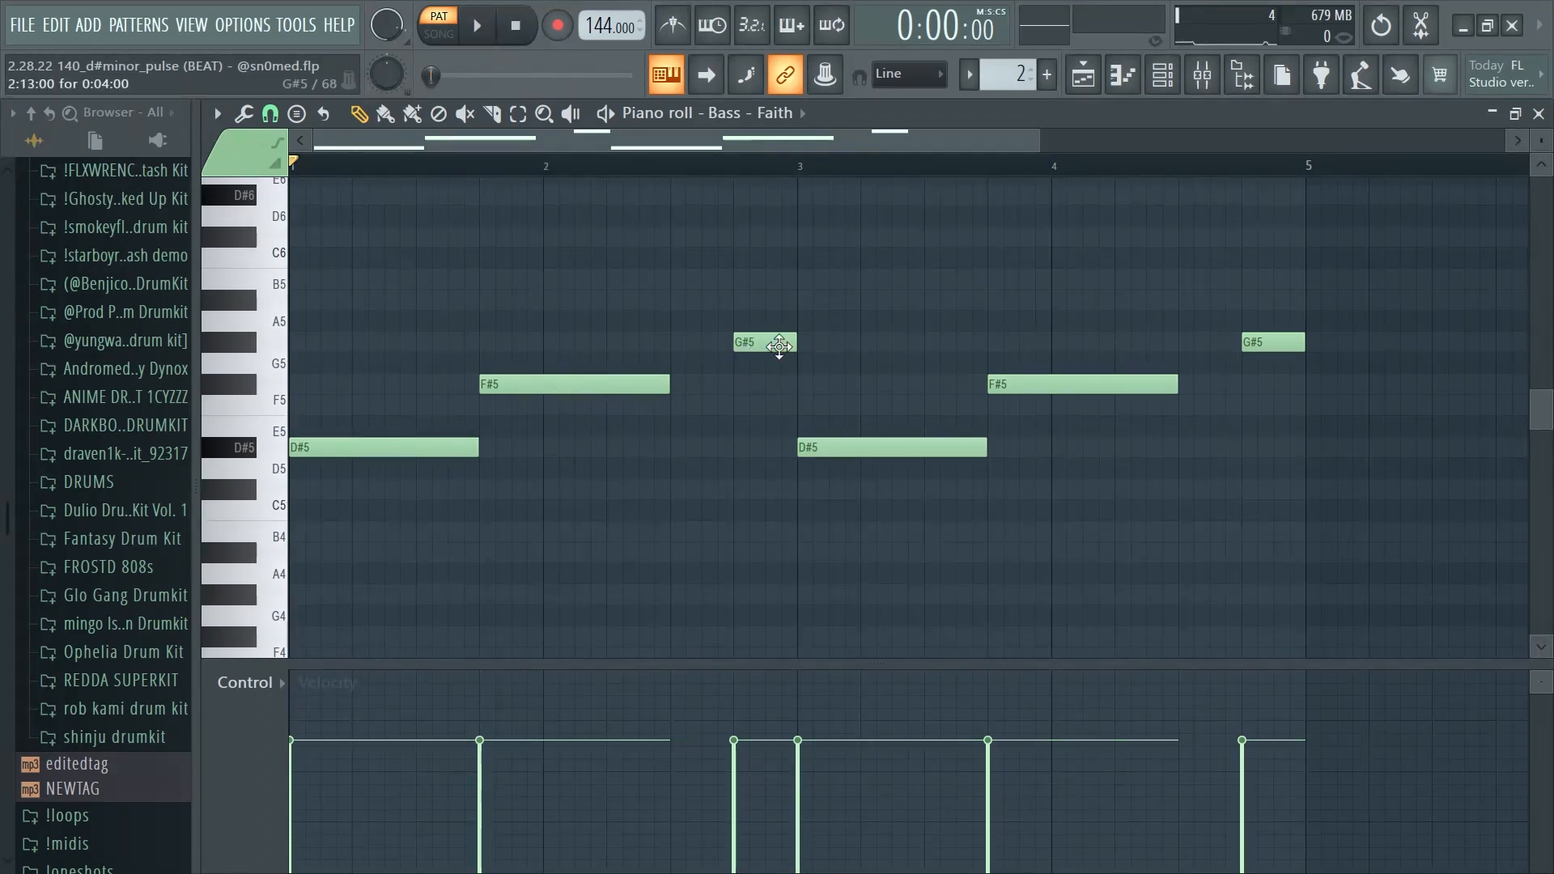
Play back the Bass - Faith pattern and examine the notes of the Lead - N64 pattern in the piano roll
key("space")
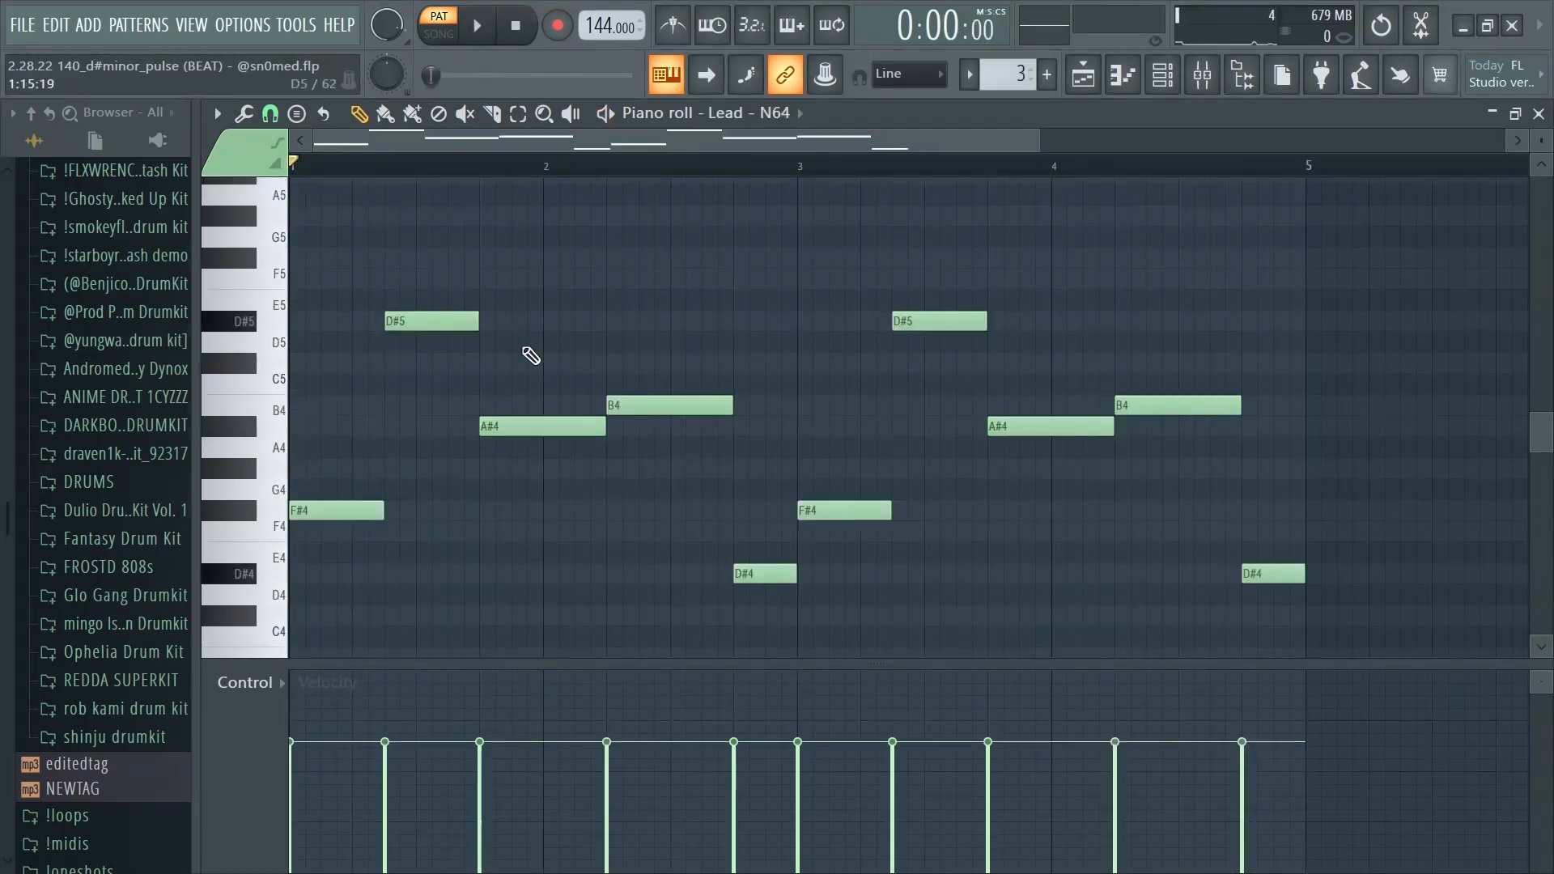
scroll(662, 375, "down", 3)
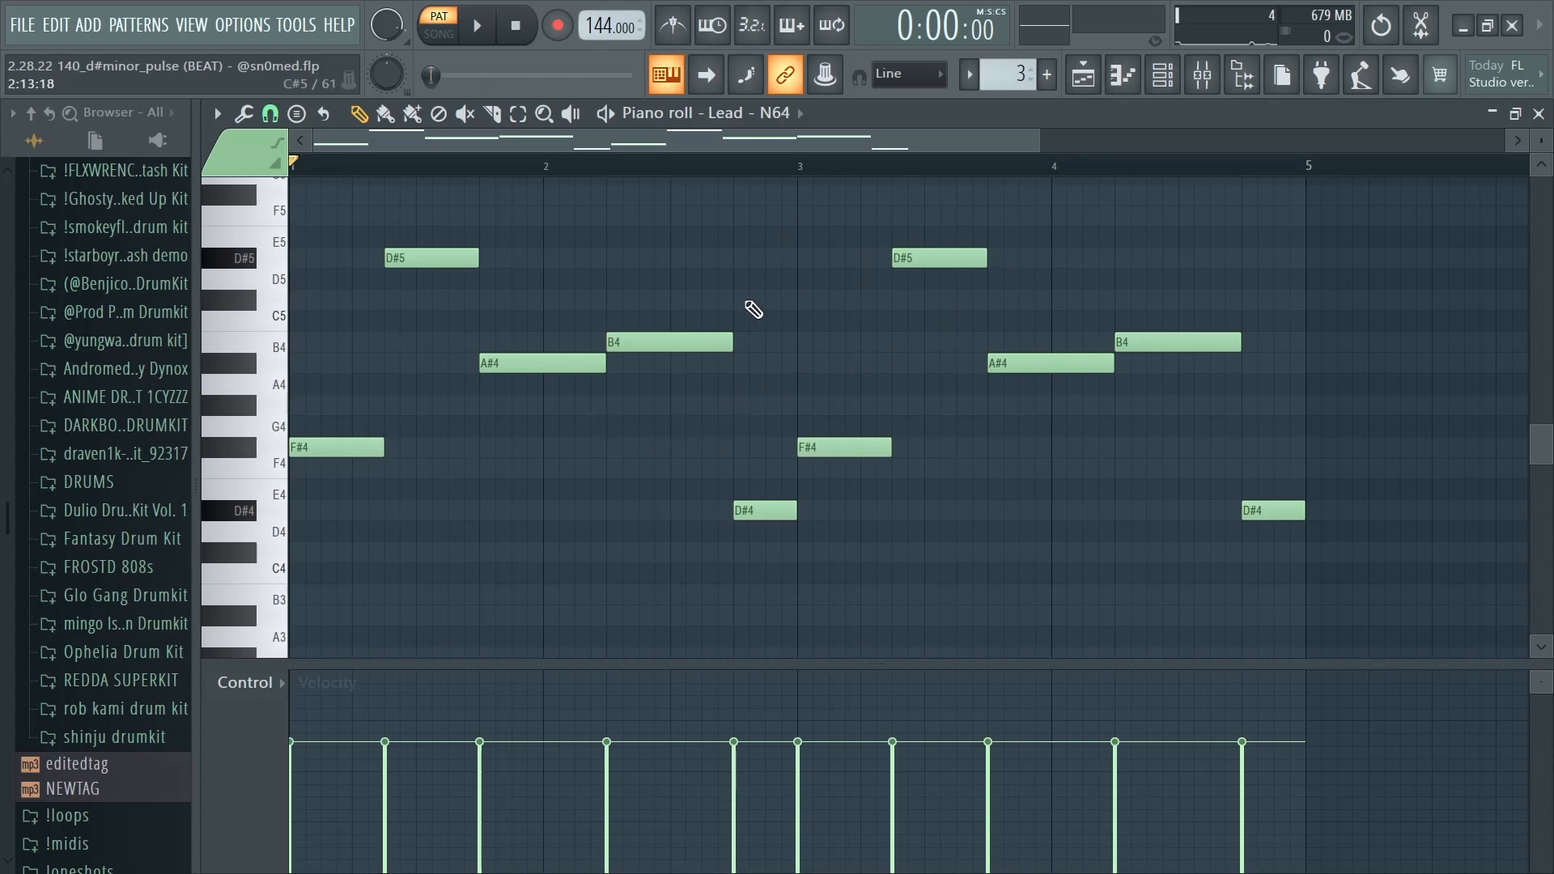
Inspect the Gross Beat and ShaperBox2 effects on mixer Insert 2, then close the mixer
left_click(1203, 75)
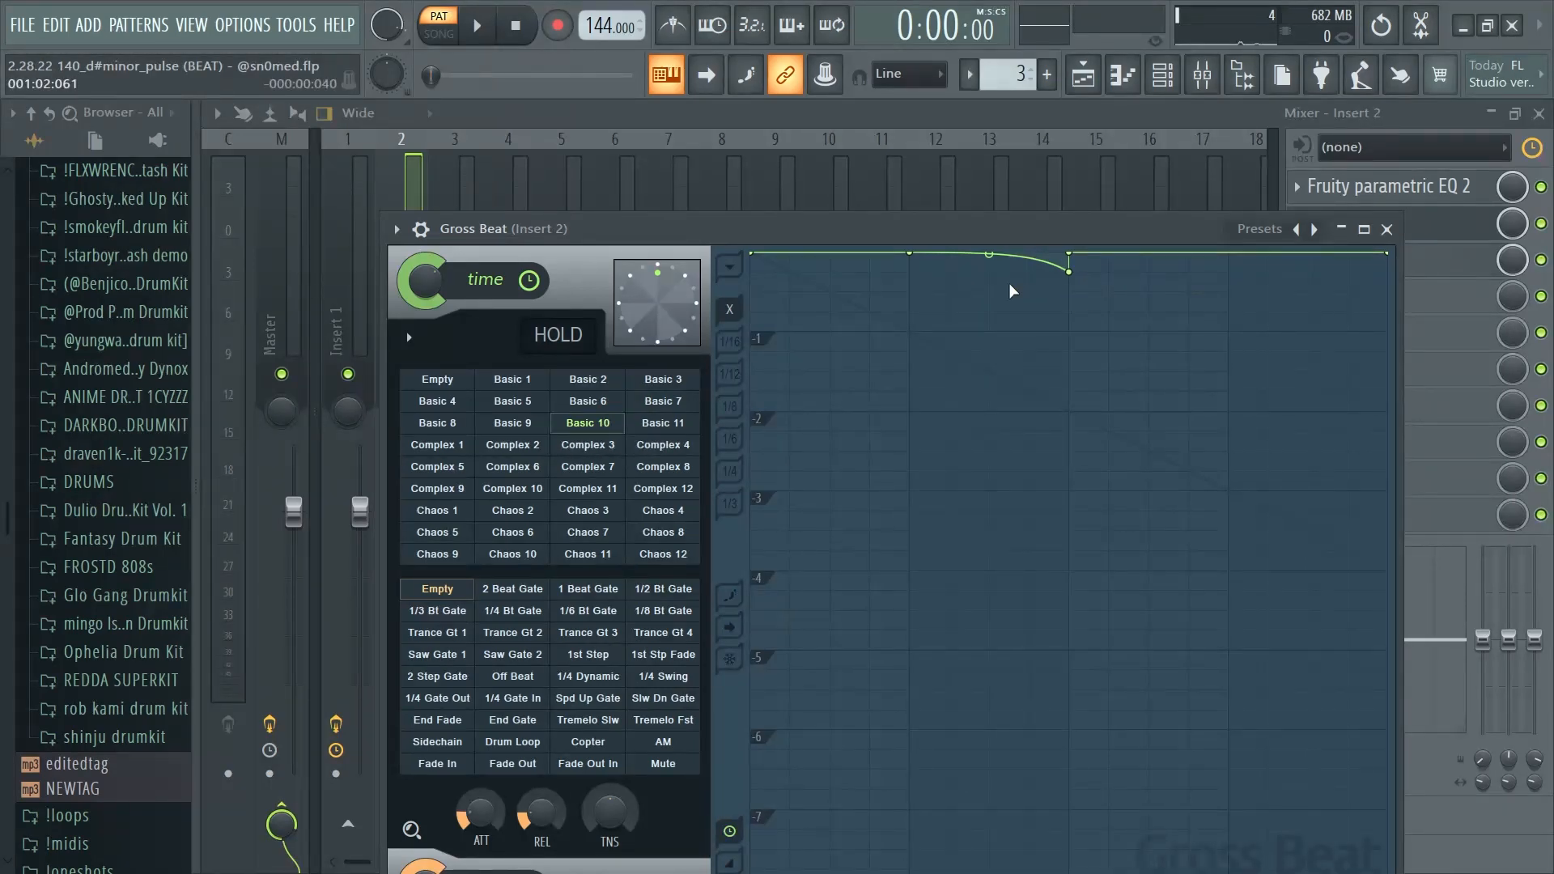
left_click(1437, 259)
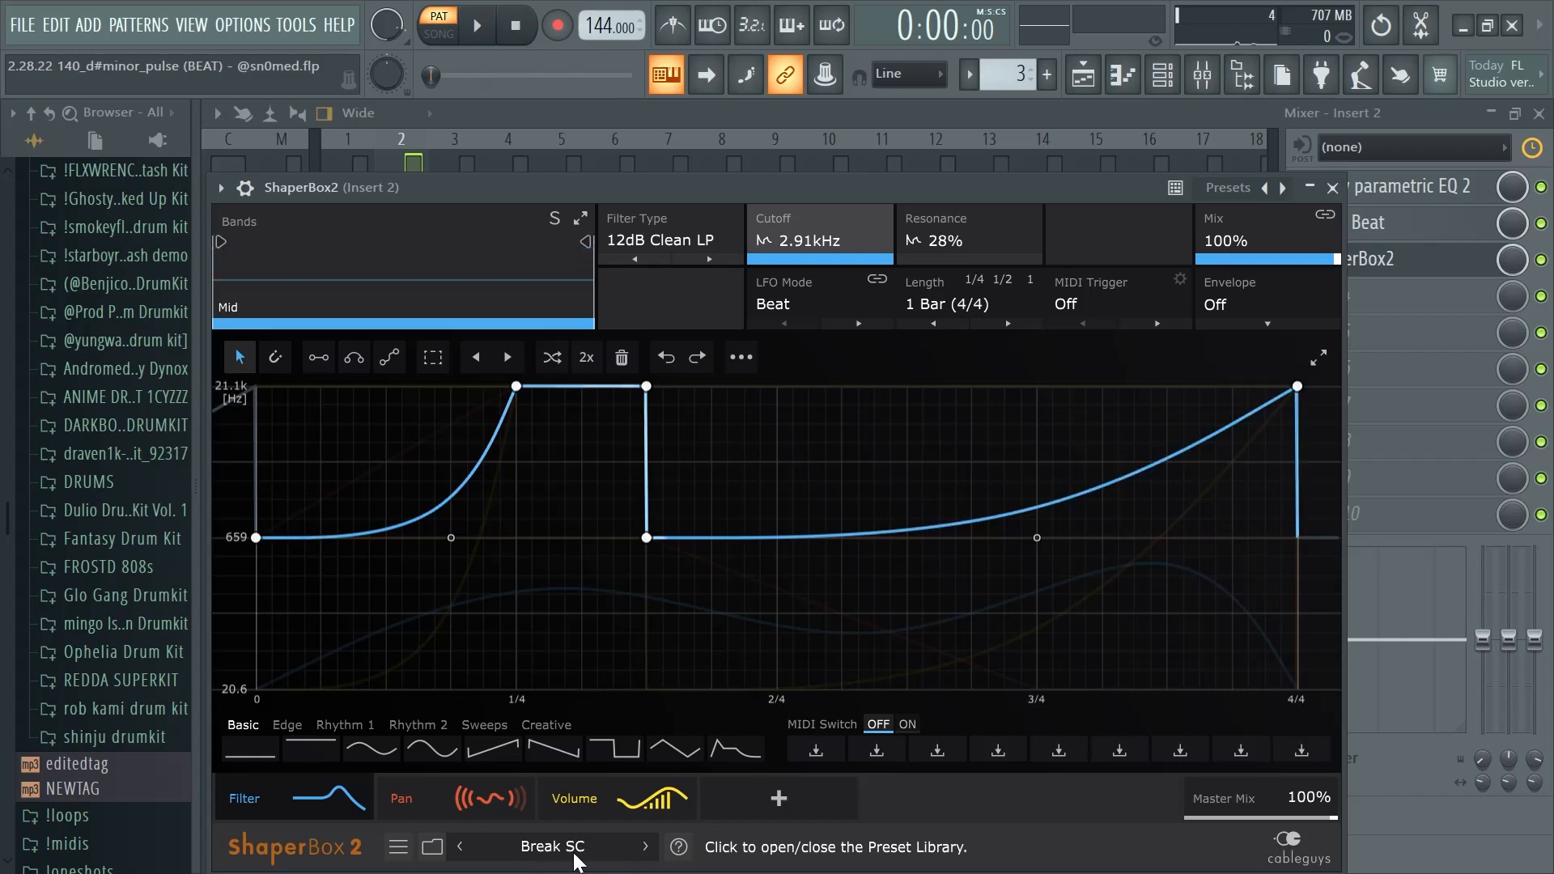
left_click(1332, 187)
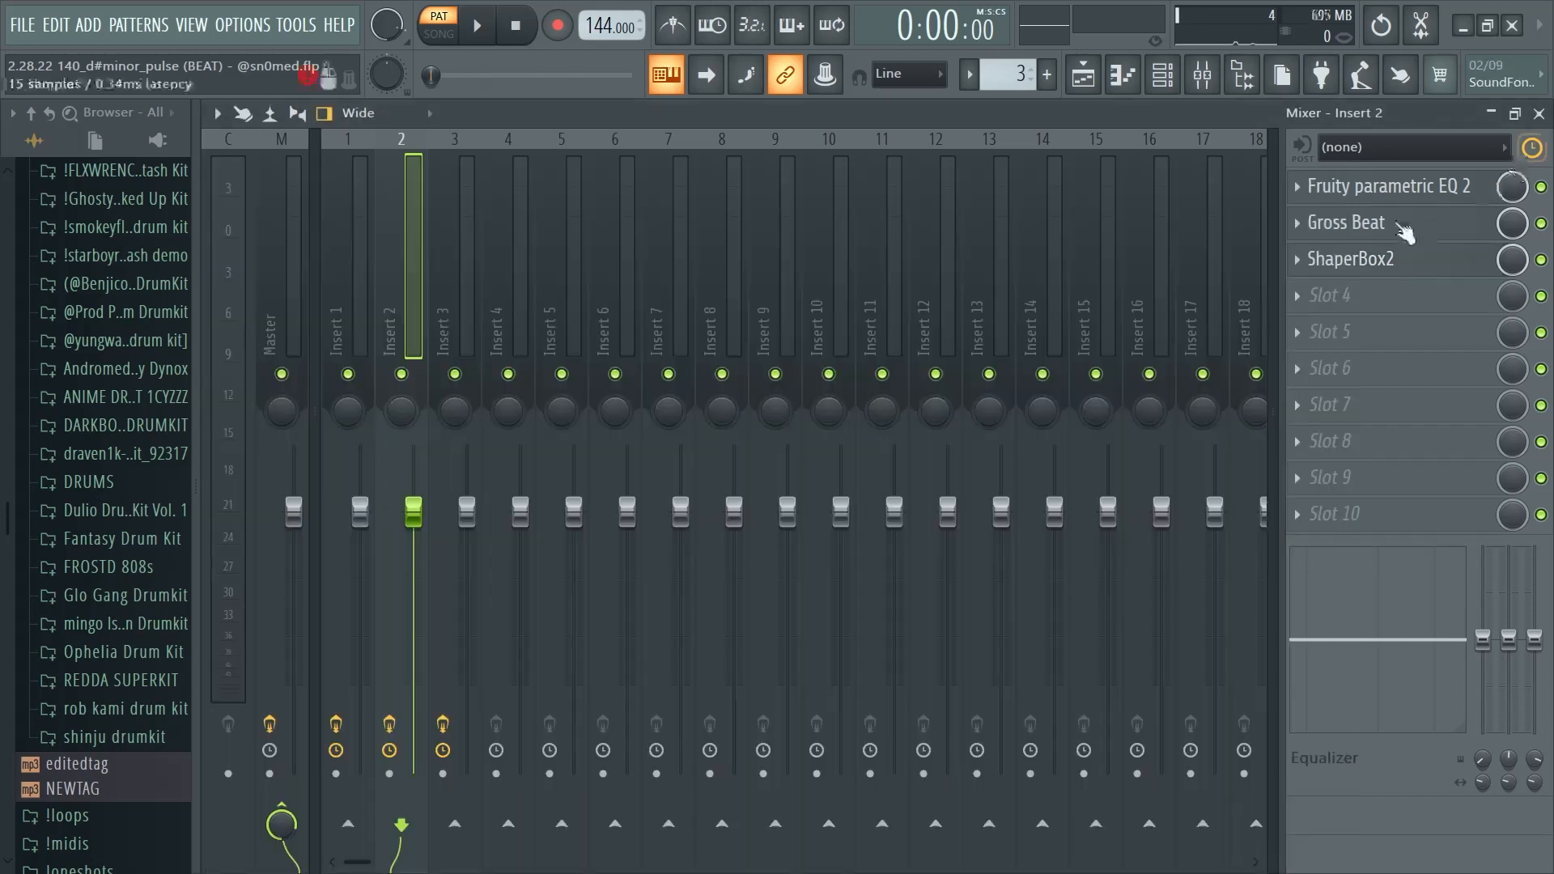
left_click(1538, 113)
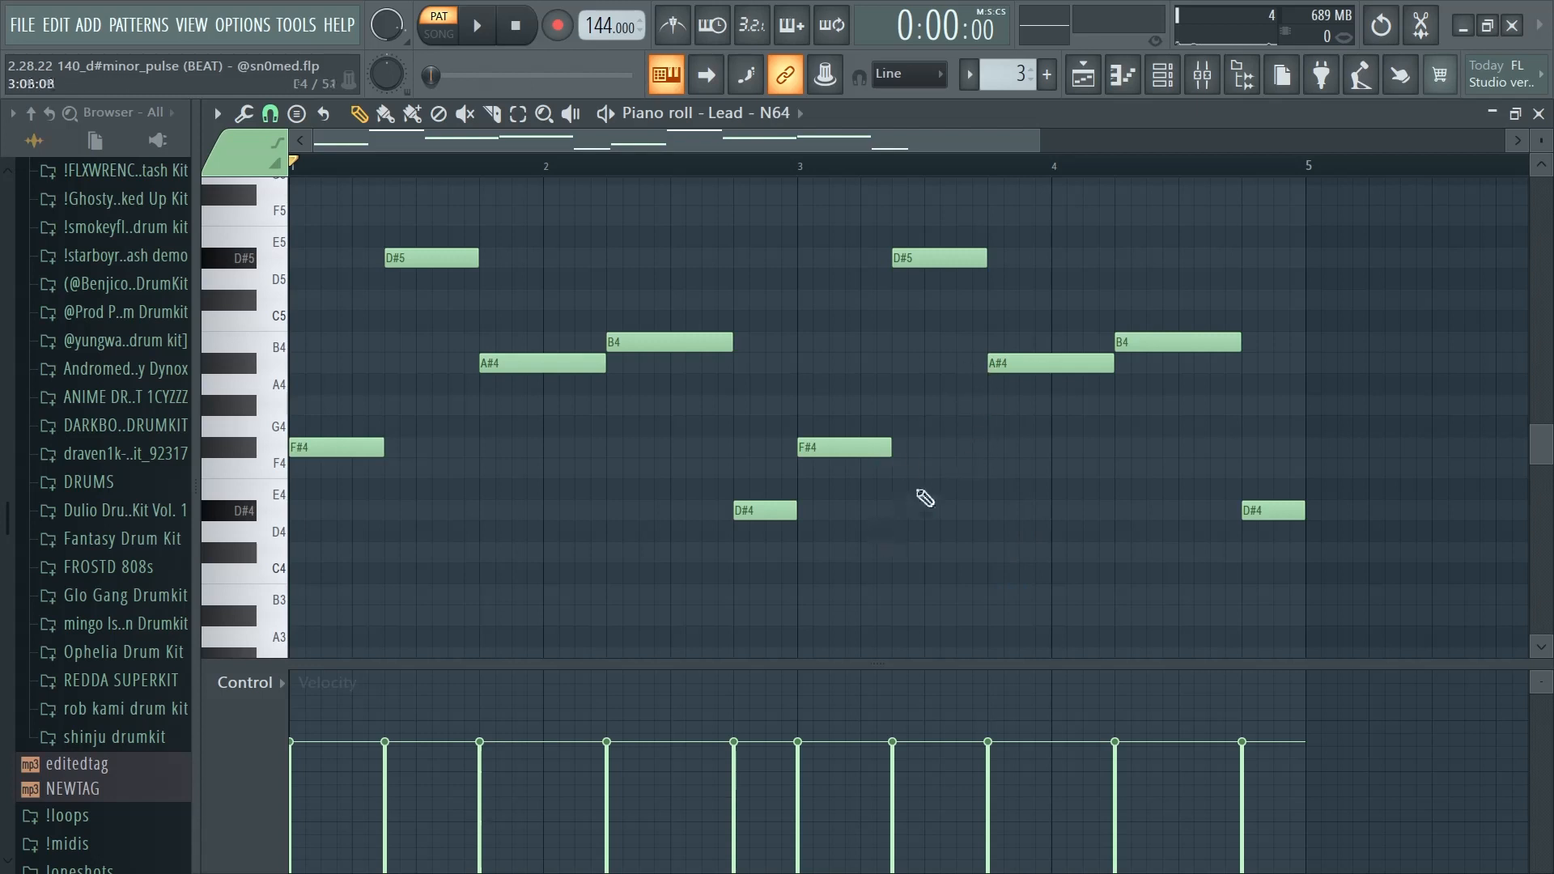
Play back the Lead - N64 melody and its higher-pitched Lead - N64 #3 version
key("space")
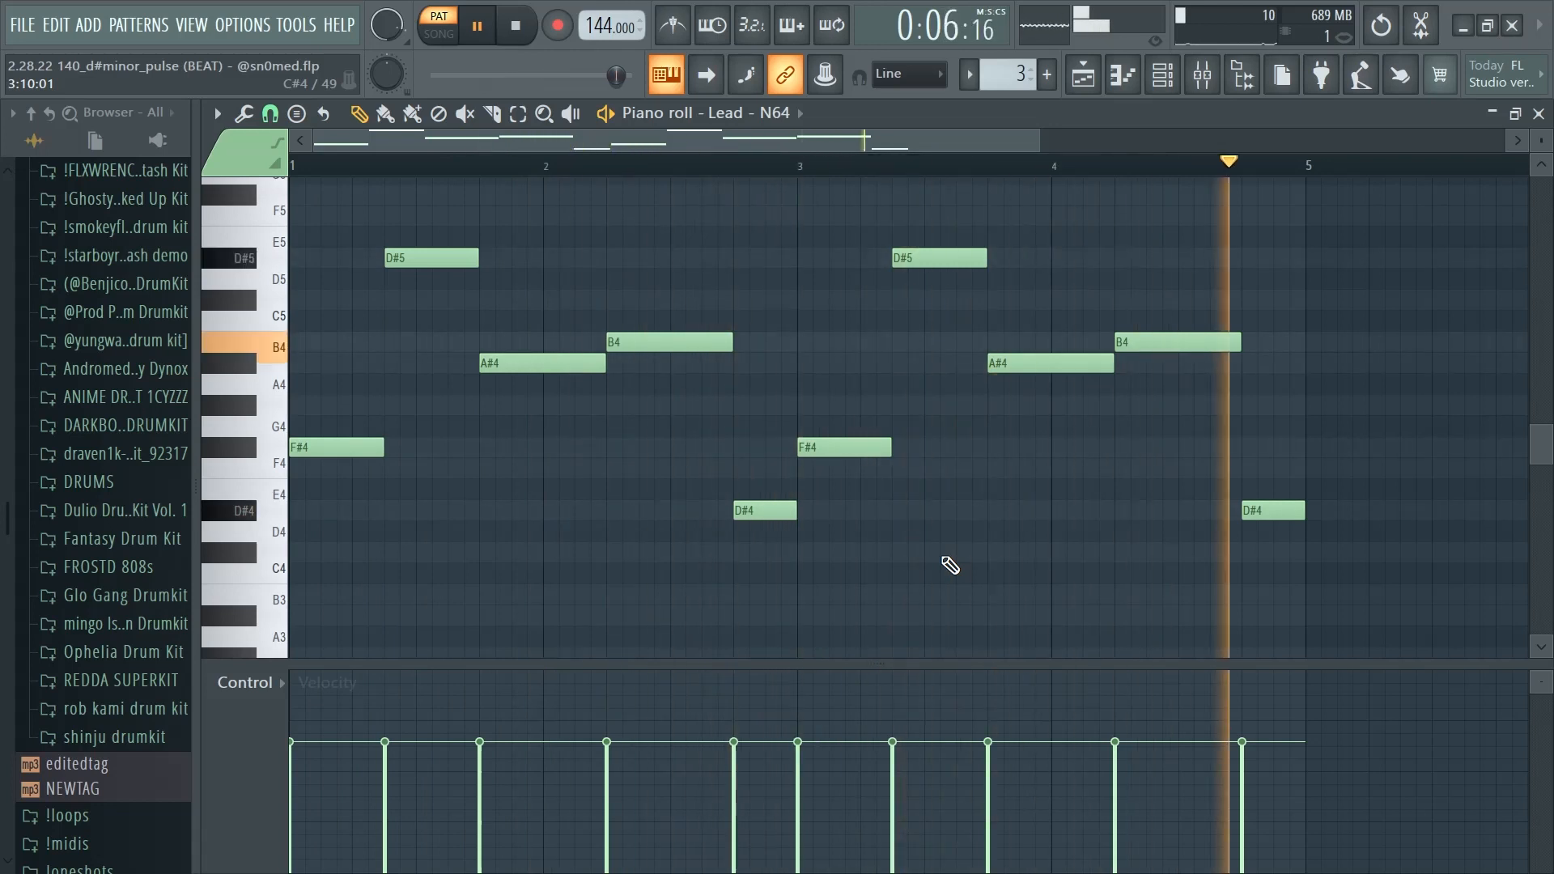
key("space")
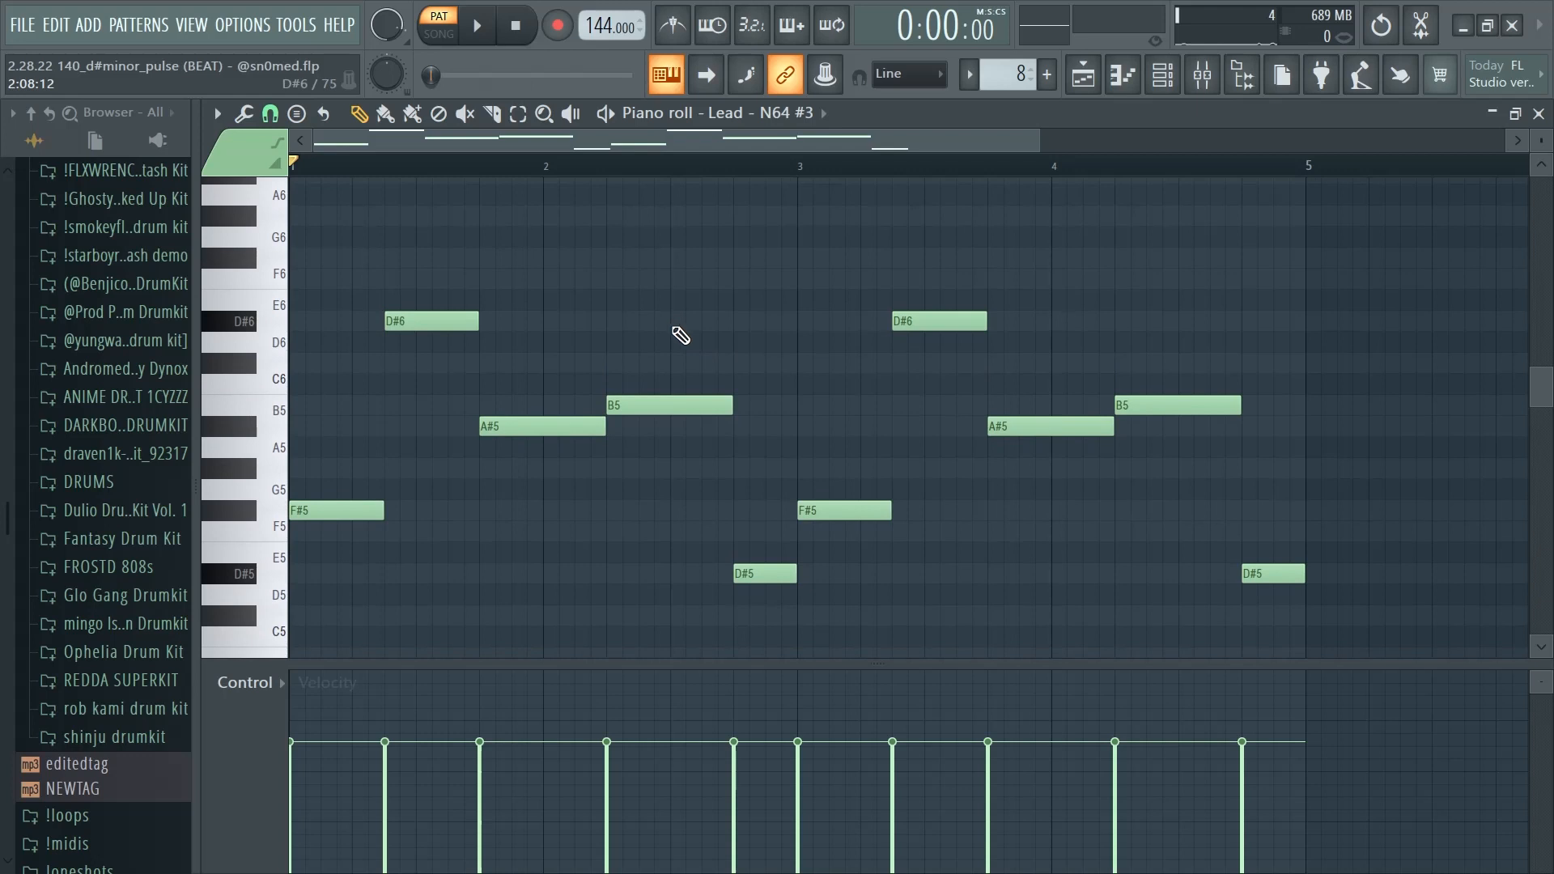
scroll(699, 338, "down", 1)
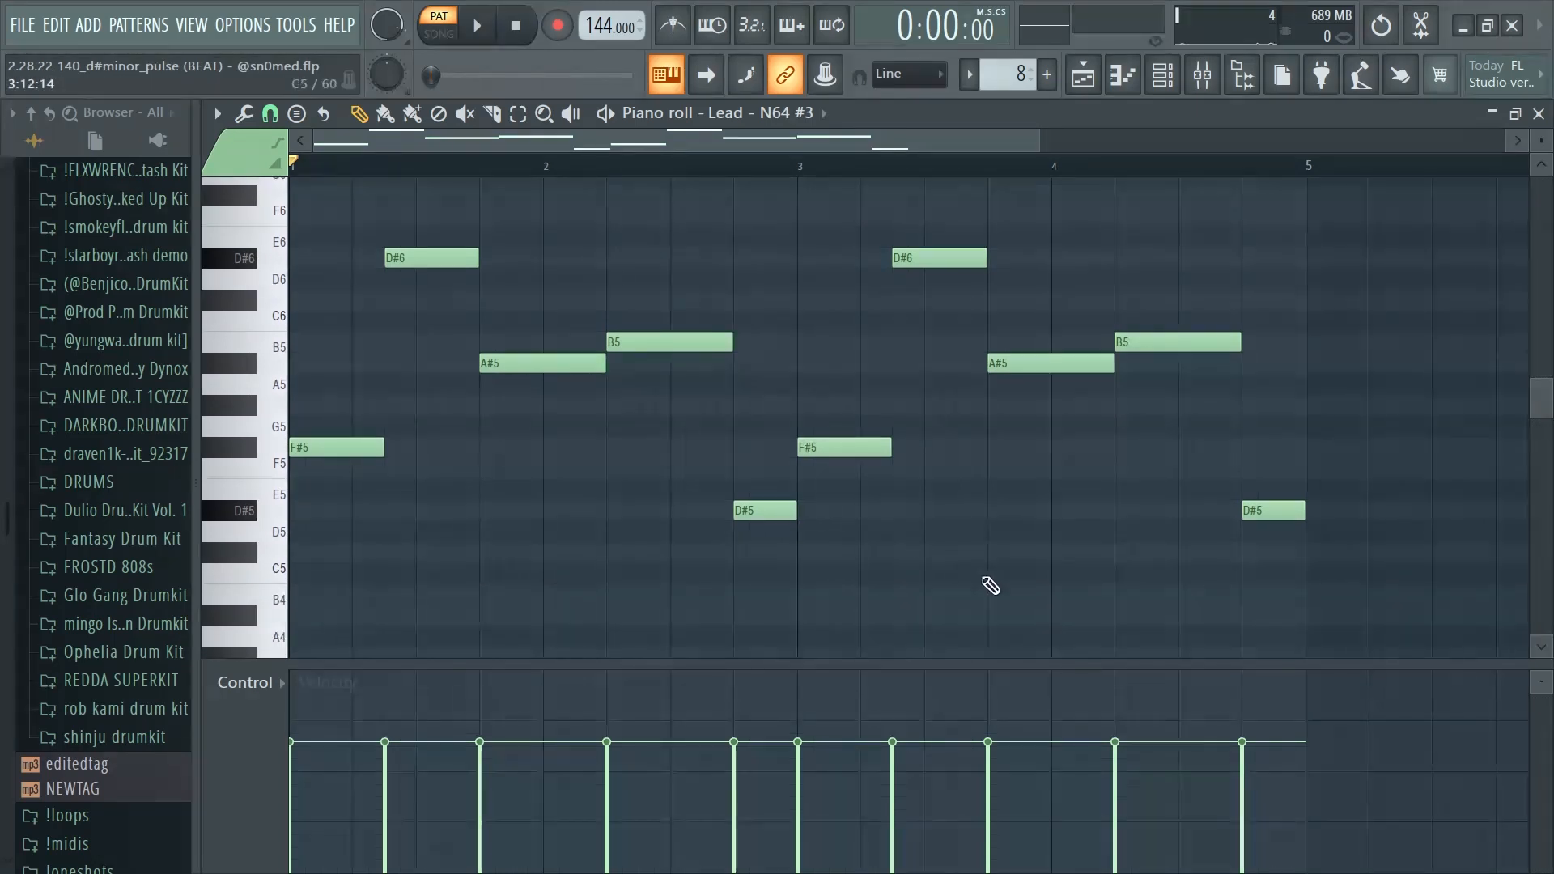
key("space")
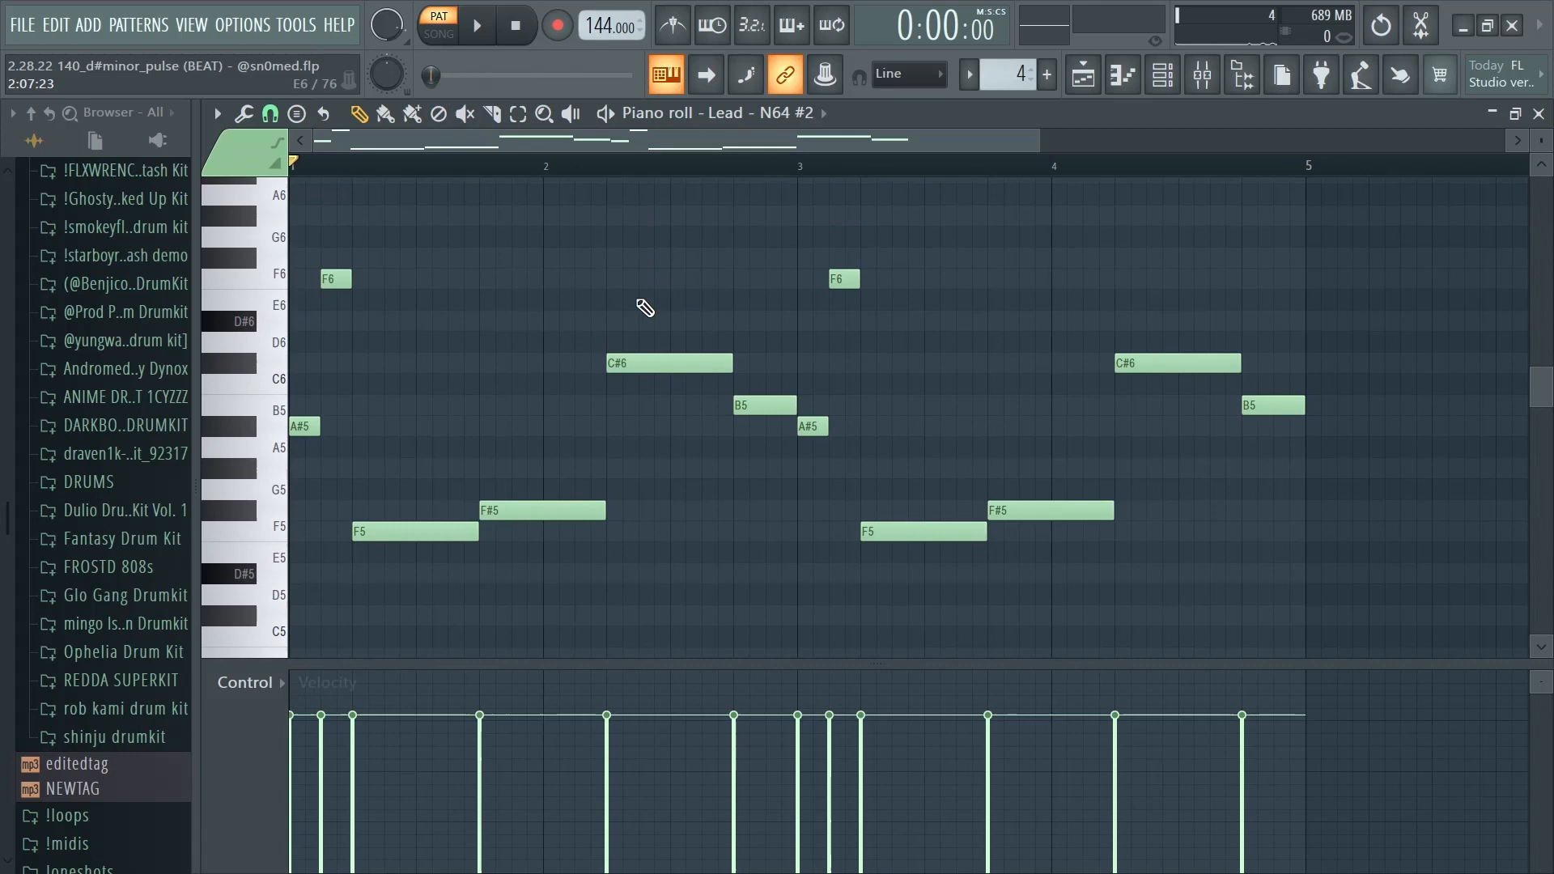
Examine the Lead - N64 #2 counter-melody notes and play the pattern back
left_click(616, 362)
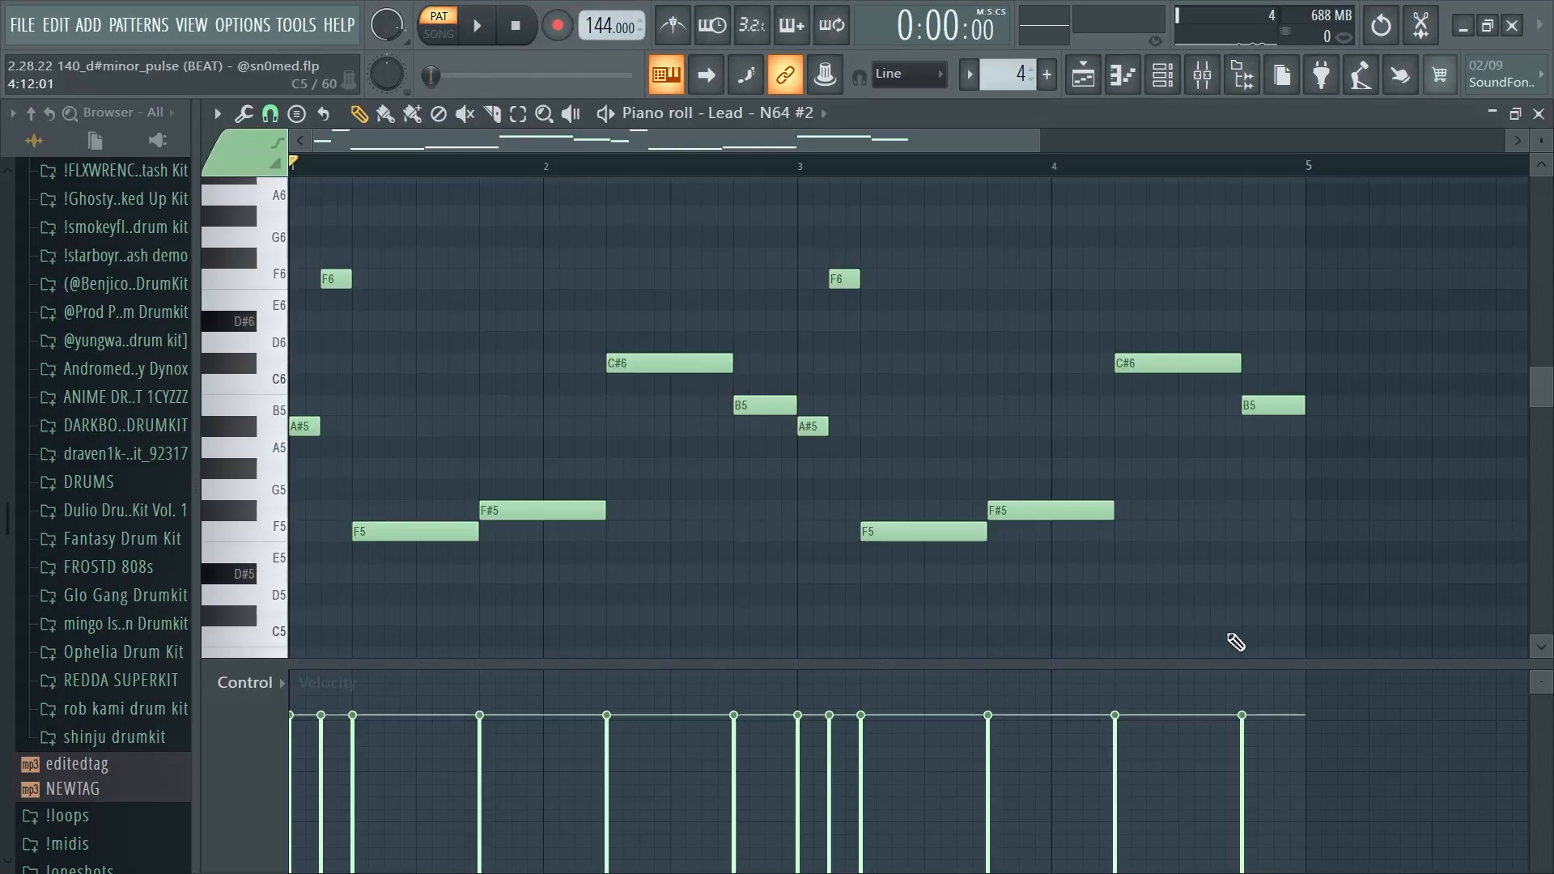
key("space")
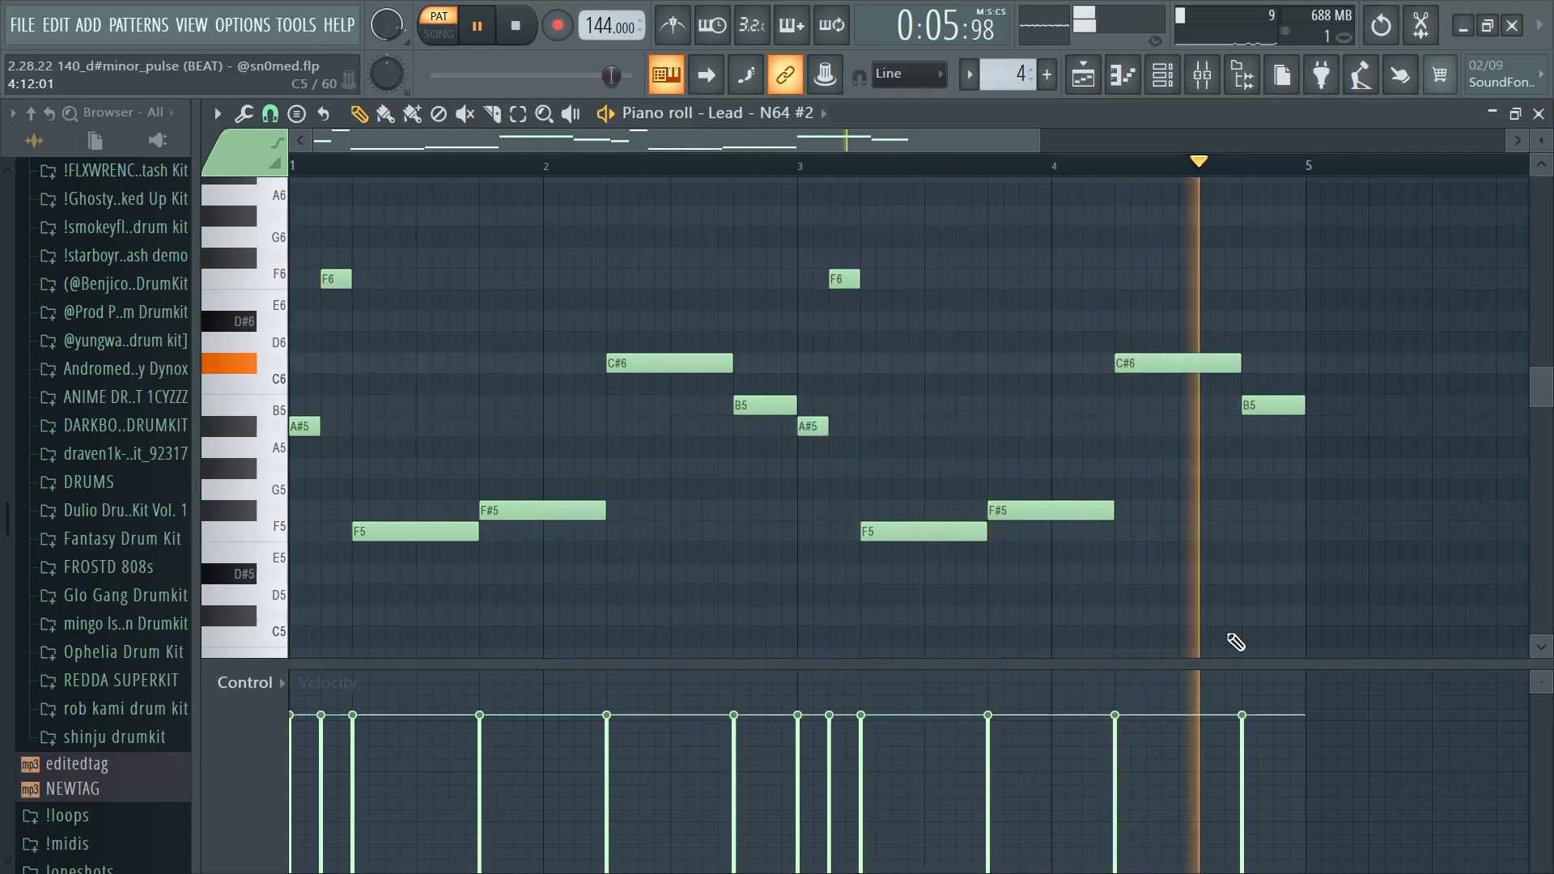
key("space")
left_click_drag(1039, 141, 700, 165)
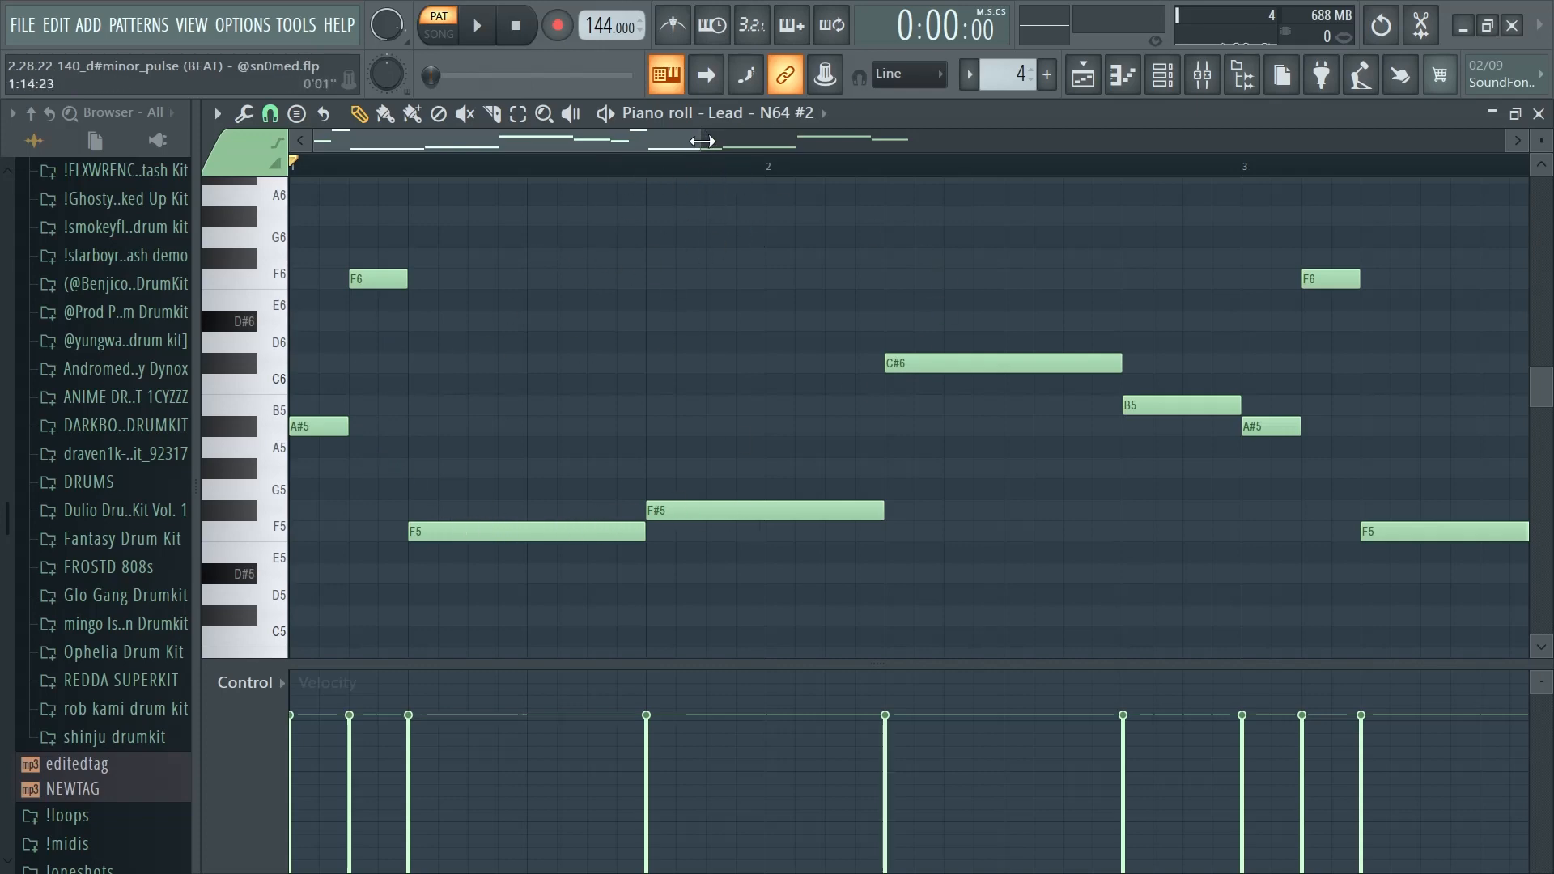
scroll(566, 397, "down", 4)
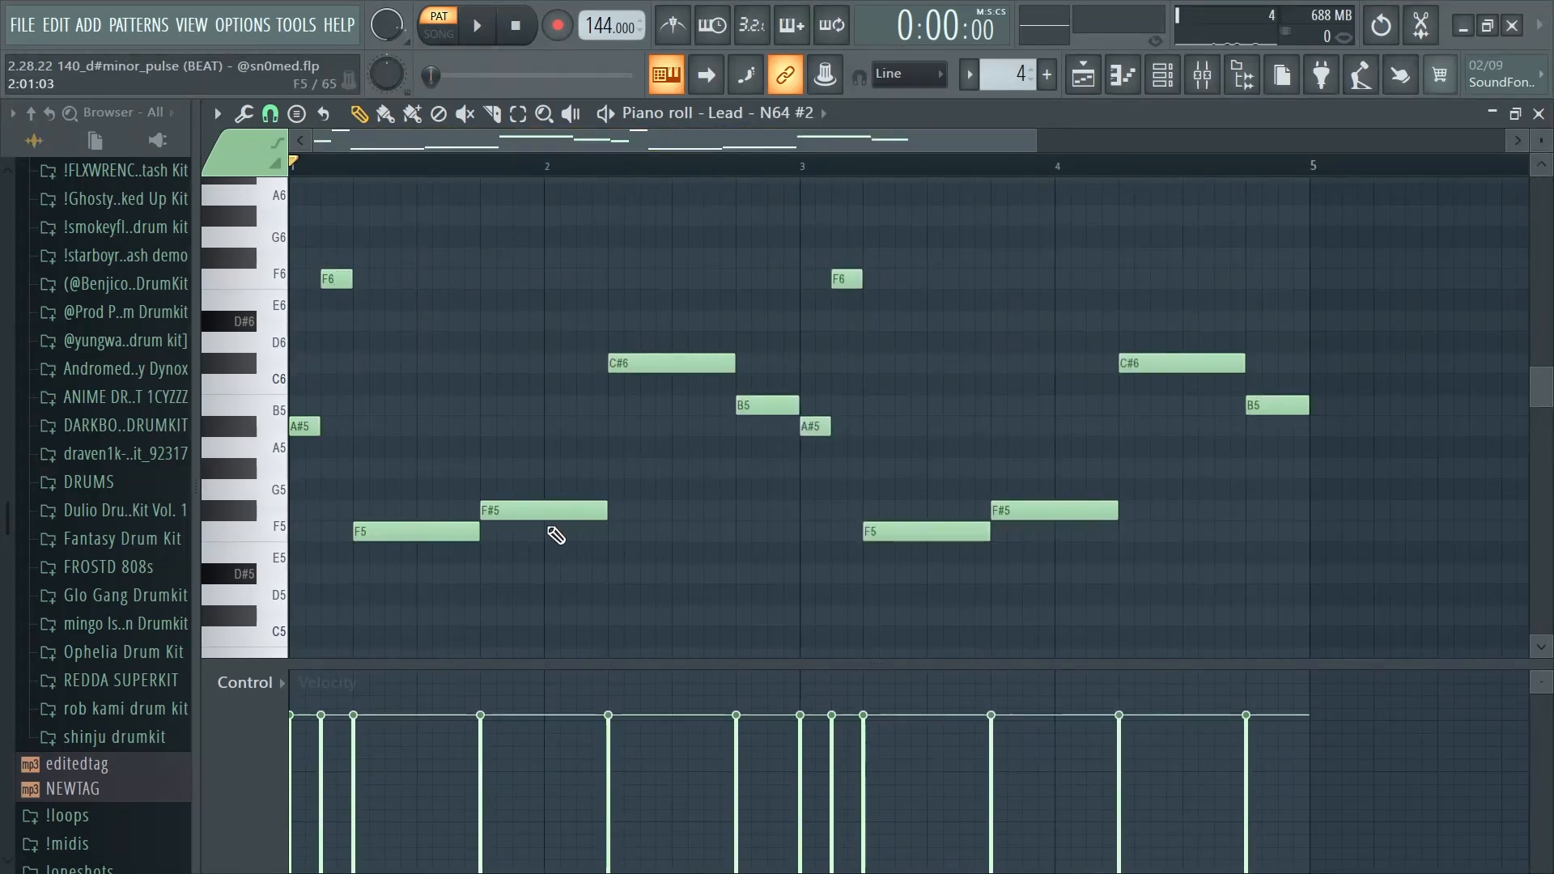
Open the chanel hi hat pattern from Track 8 of the playlist and play it back
key("F5")
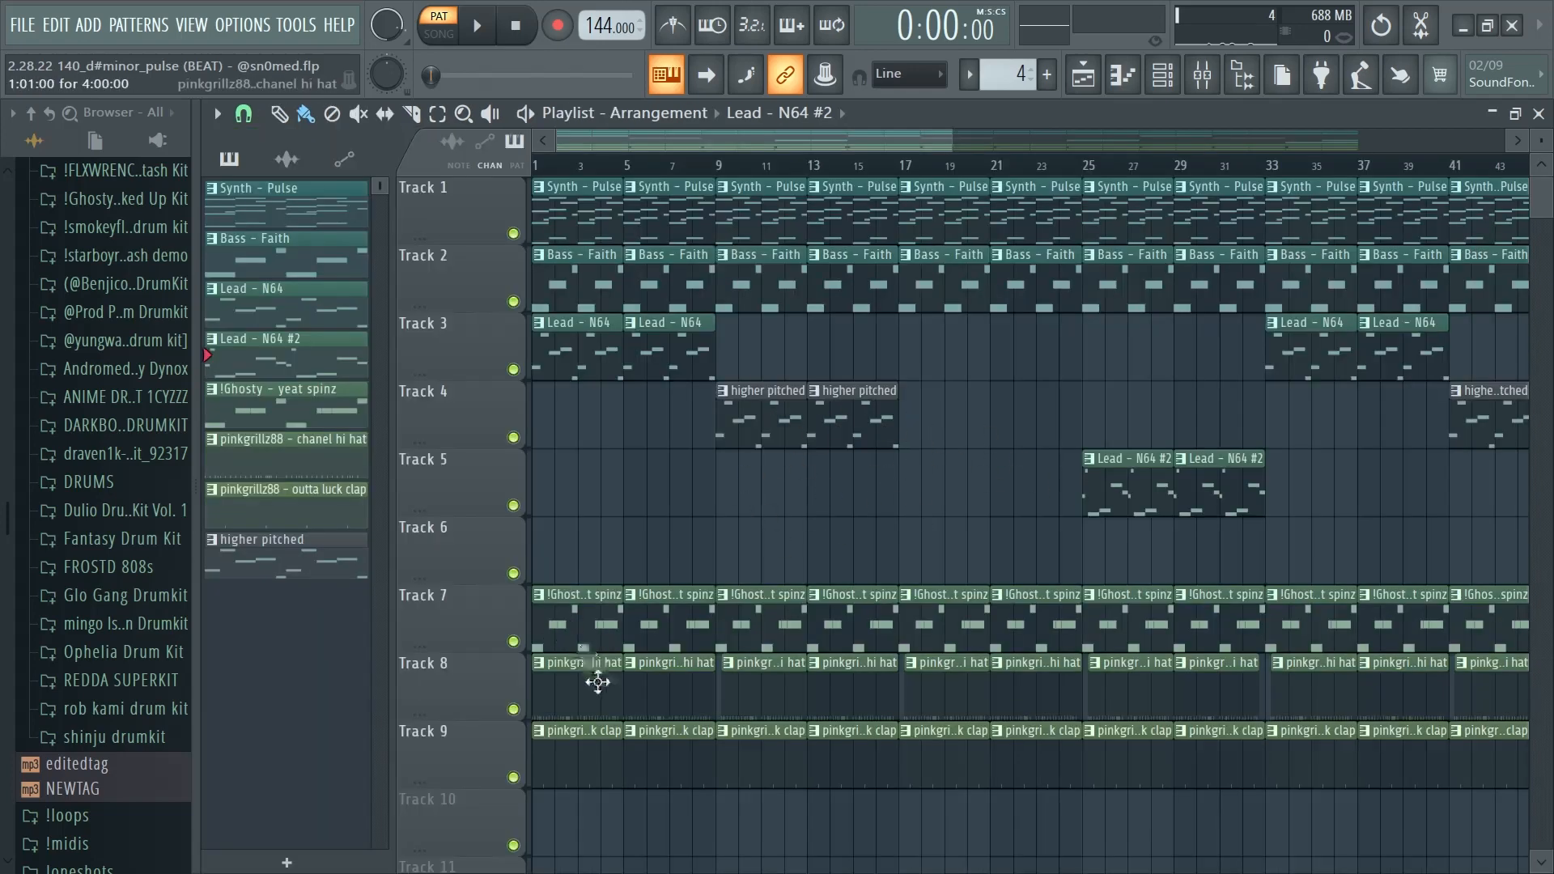
double_click(596, 680)
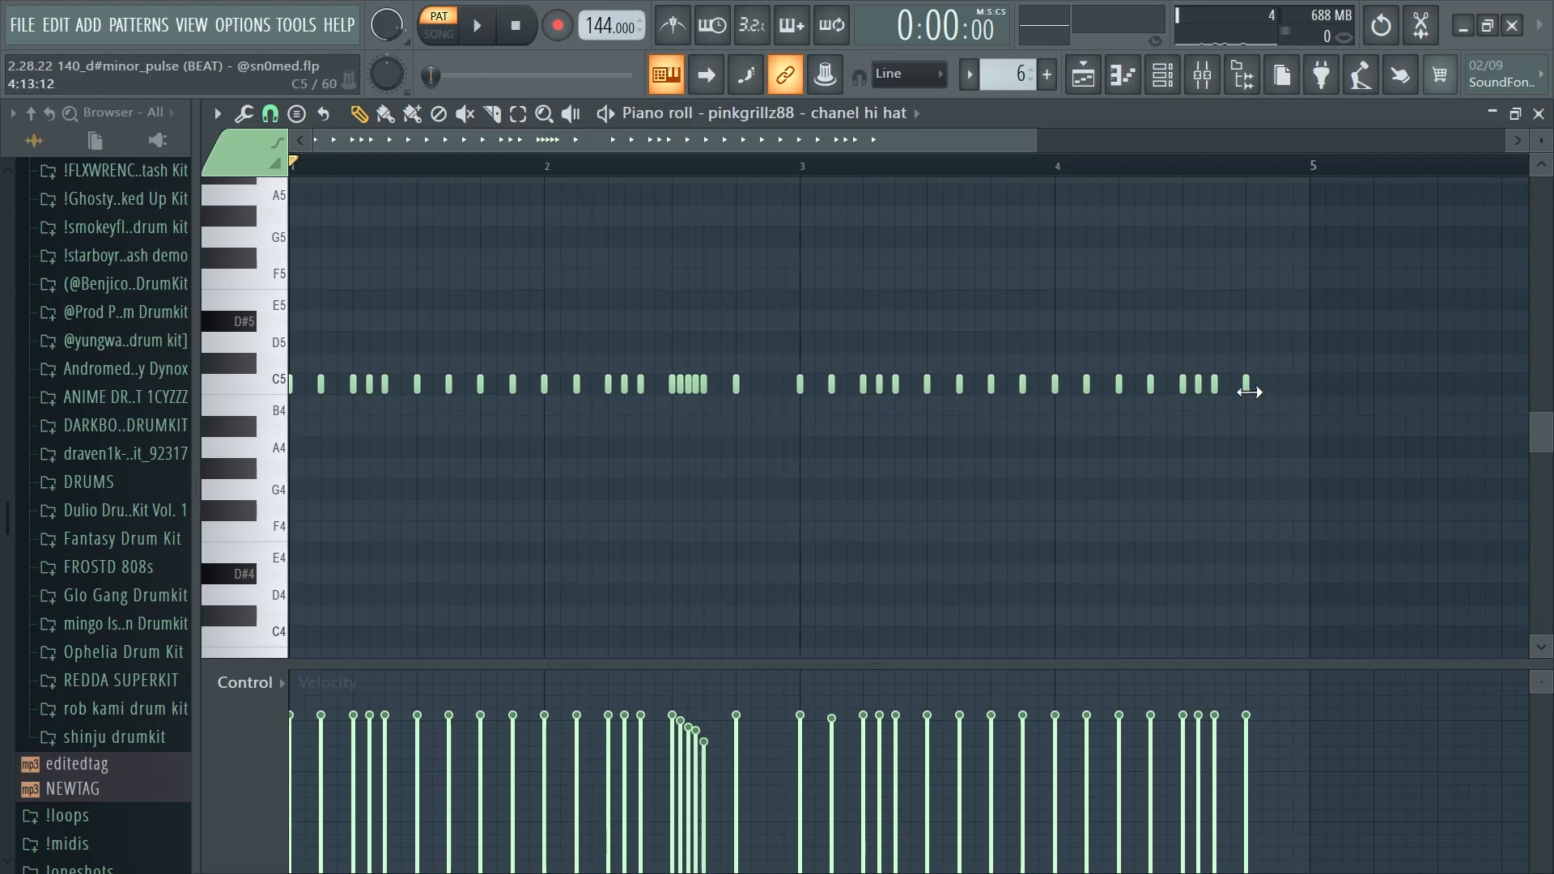
key("space")
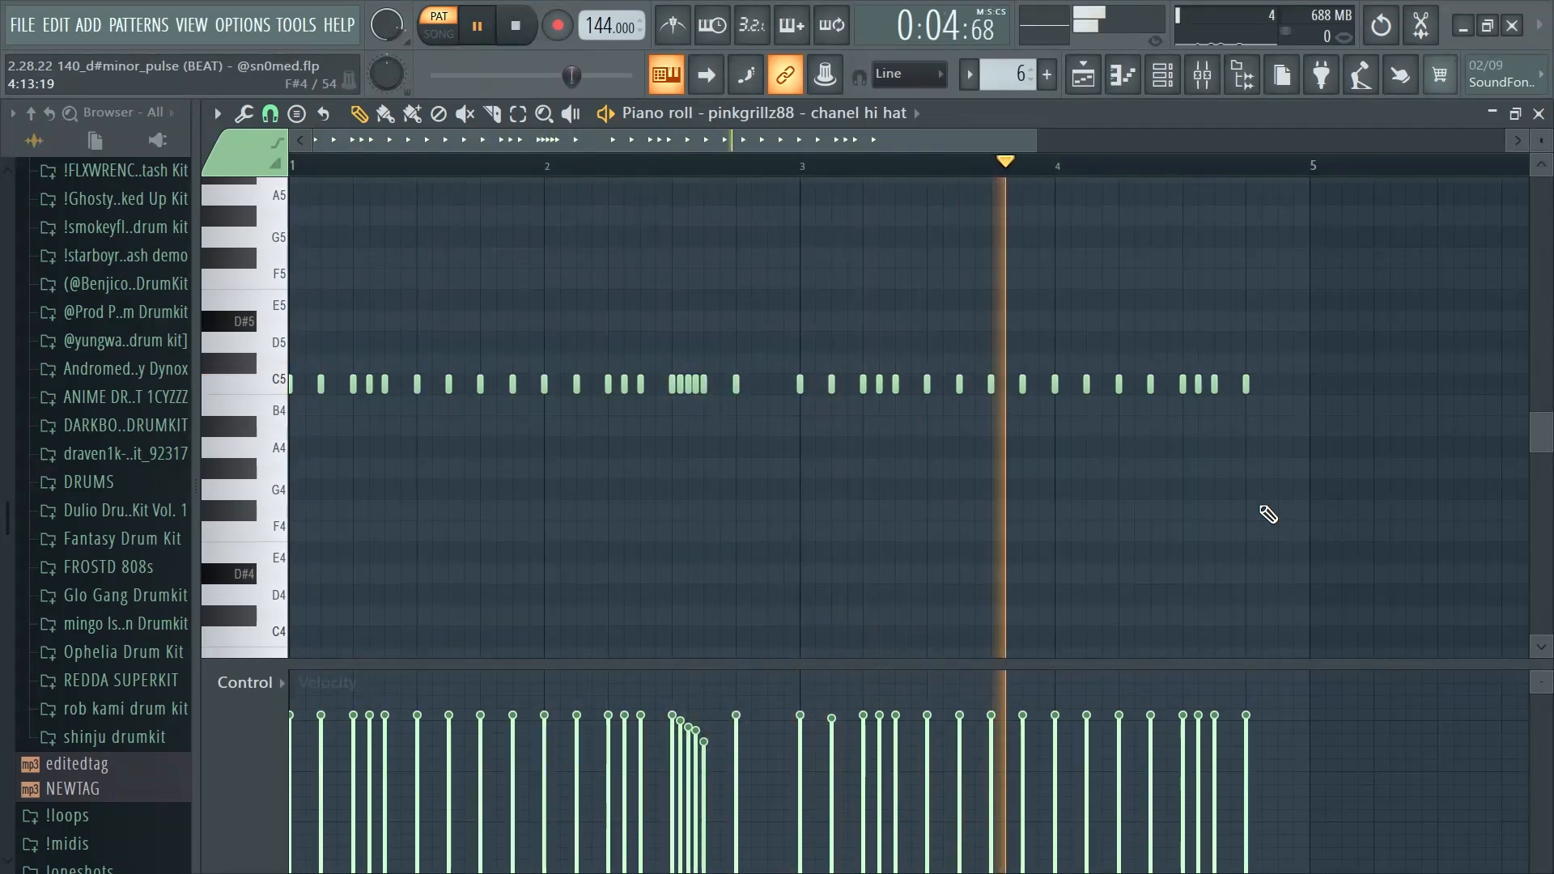
key("space")
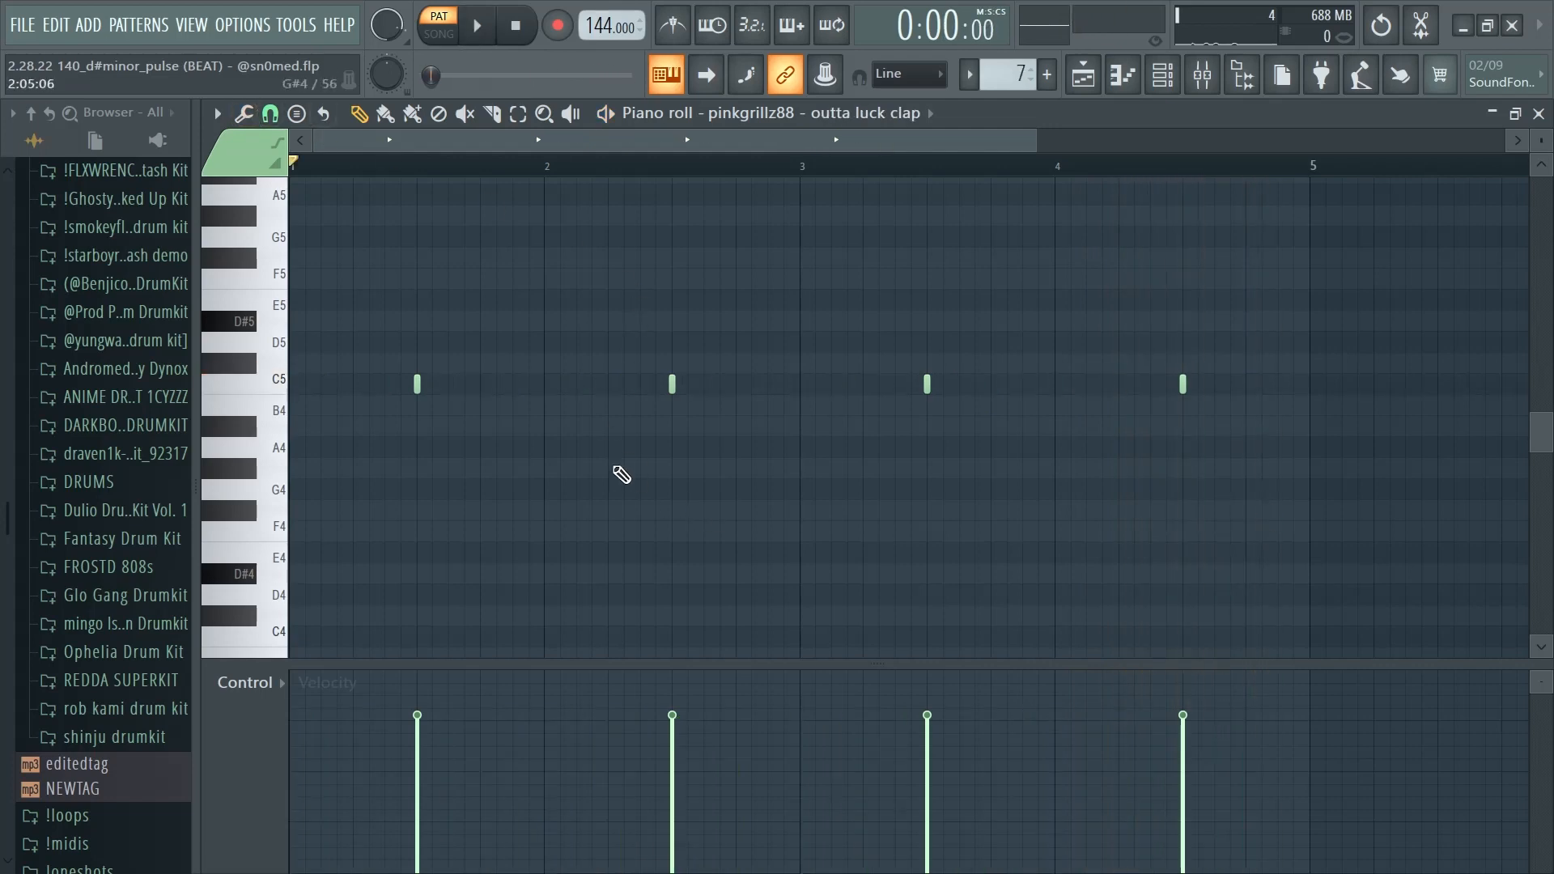
Play back the outta luck clap pattern briefly
key("space")
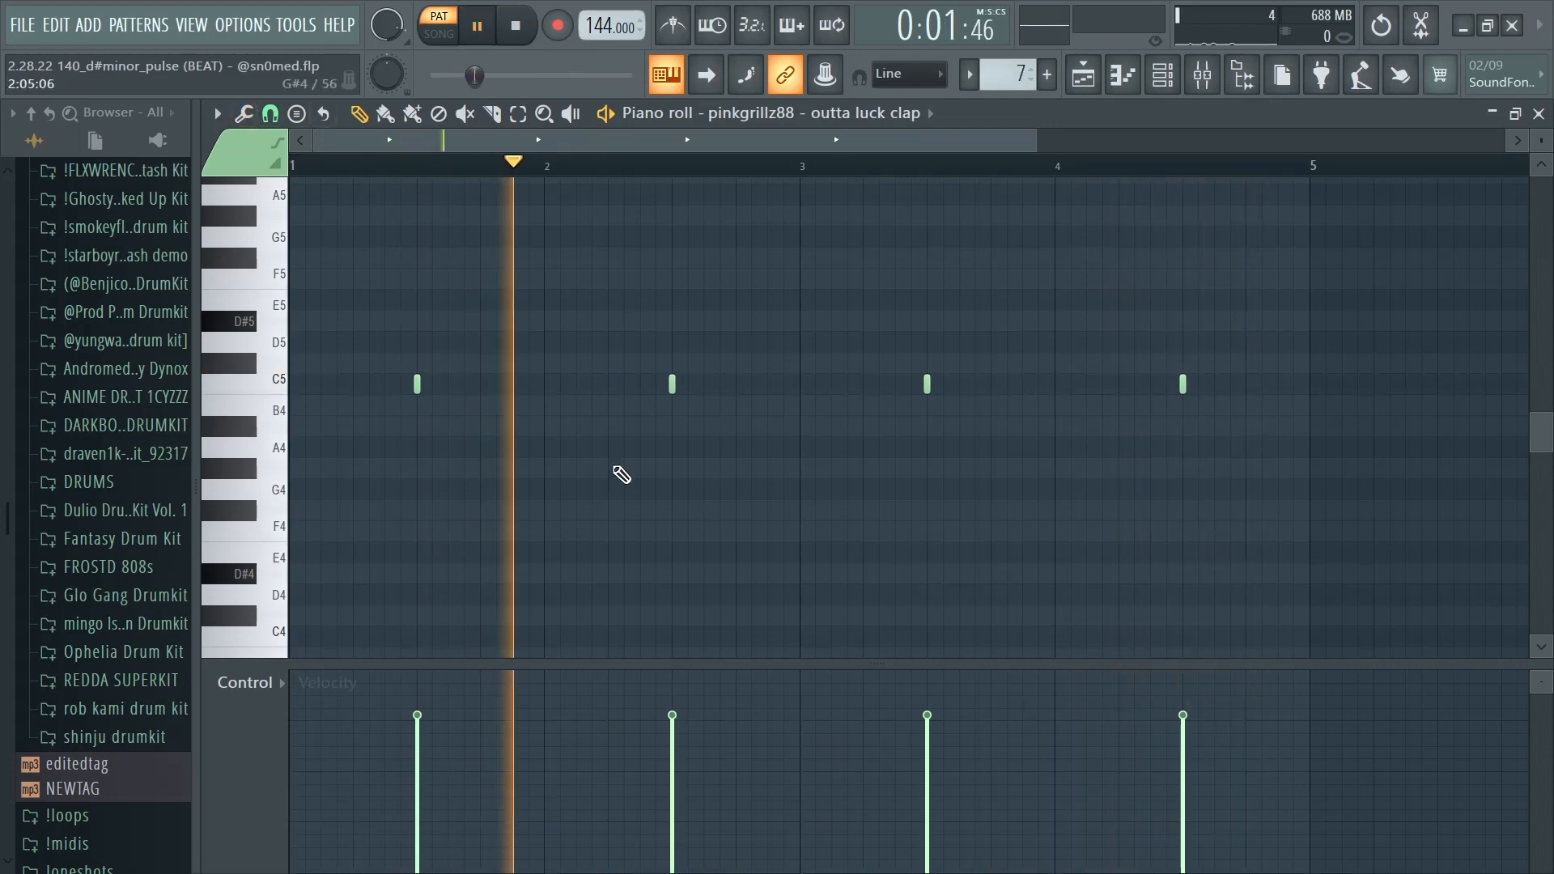
key("space")
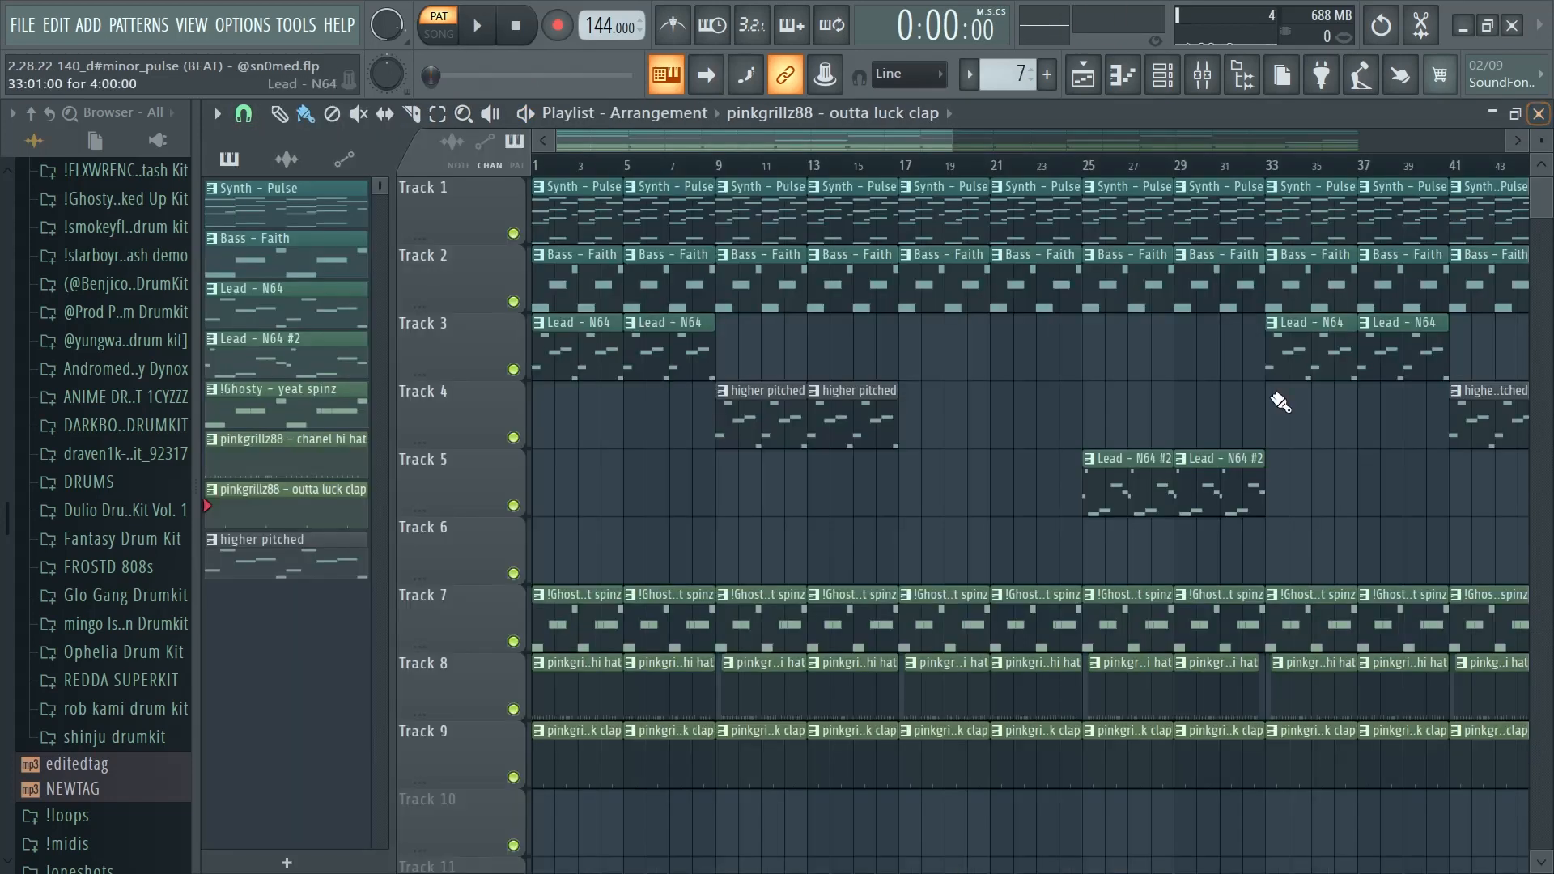
Open the !Ghosty - yeat spinz pattern from Track 7, play it back and review its channel settings
scroll(971, 531, "down", 2)
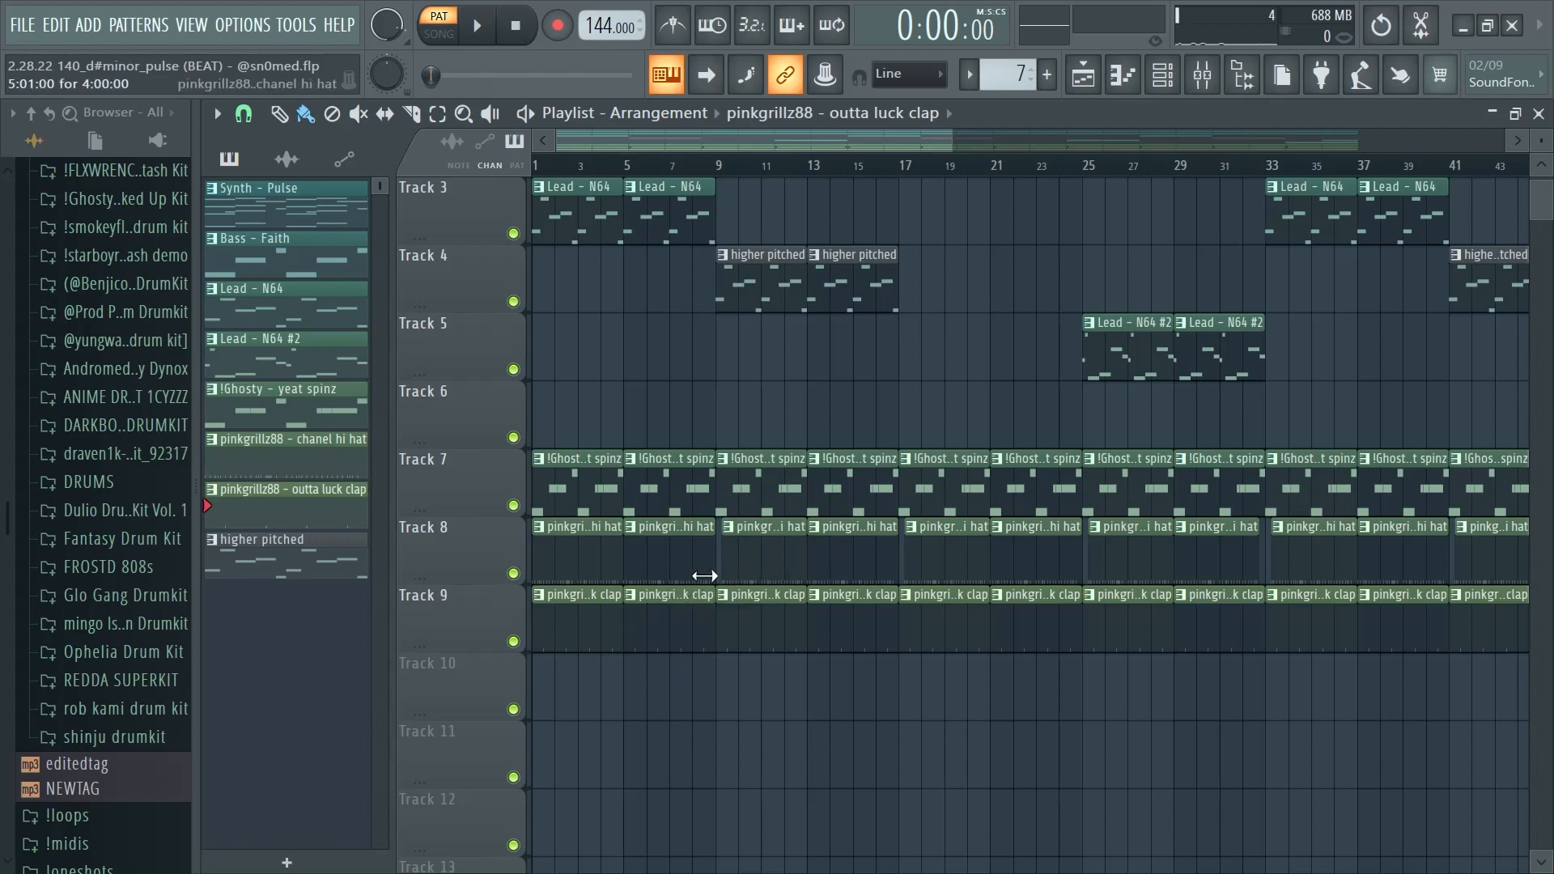
double_click(677, 499)
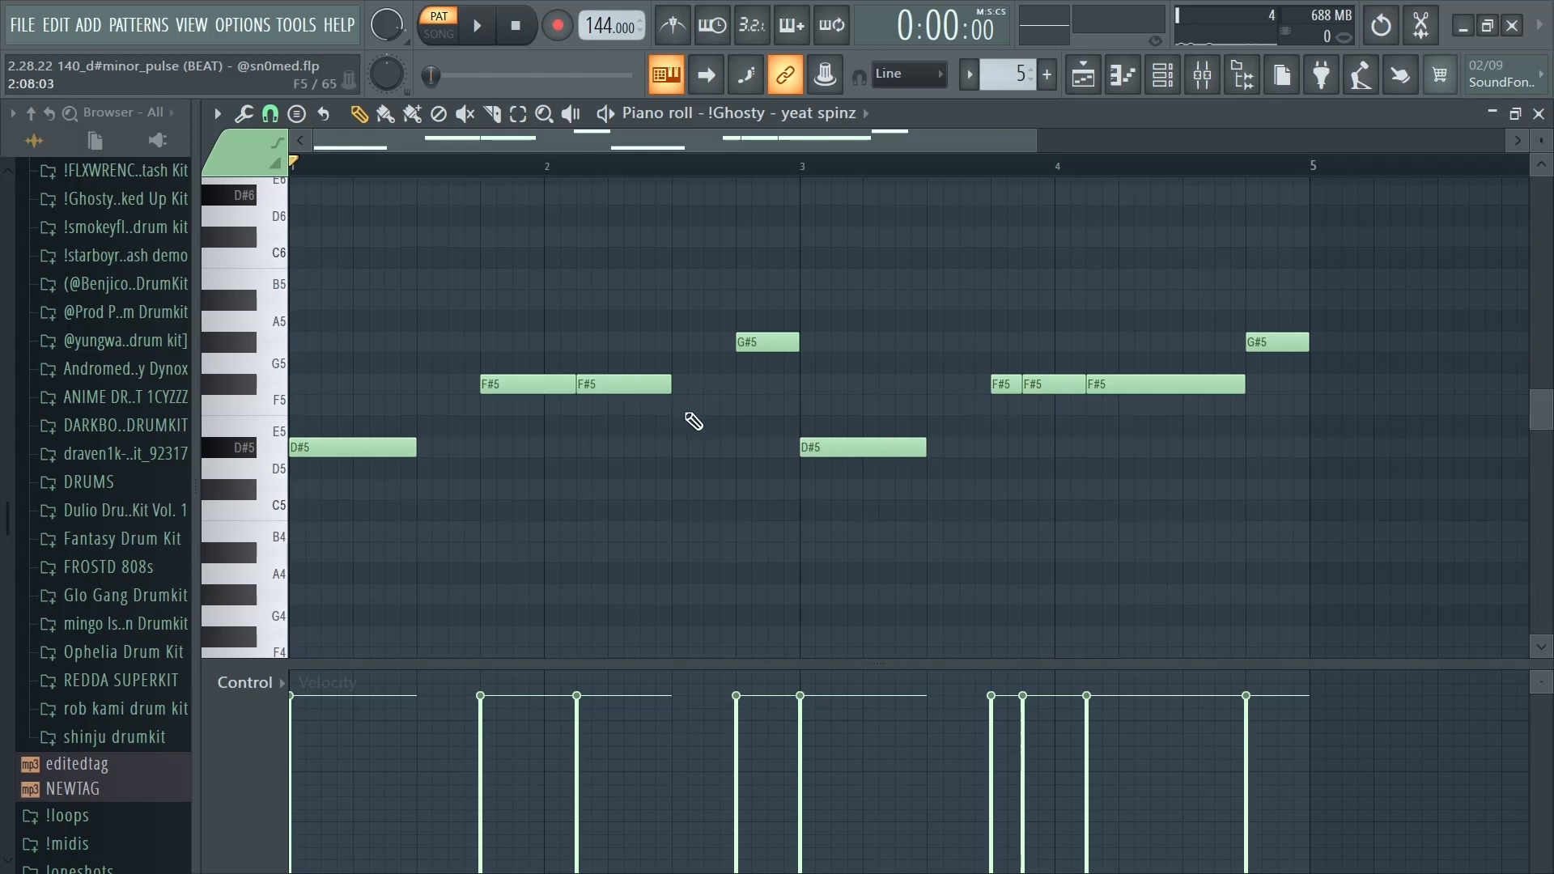
key("space")
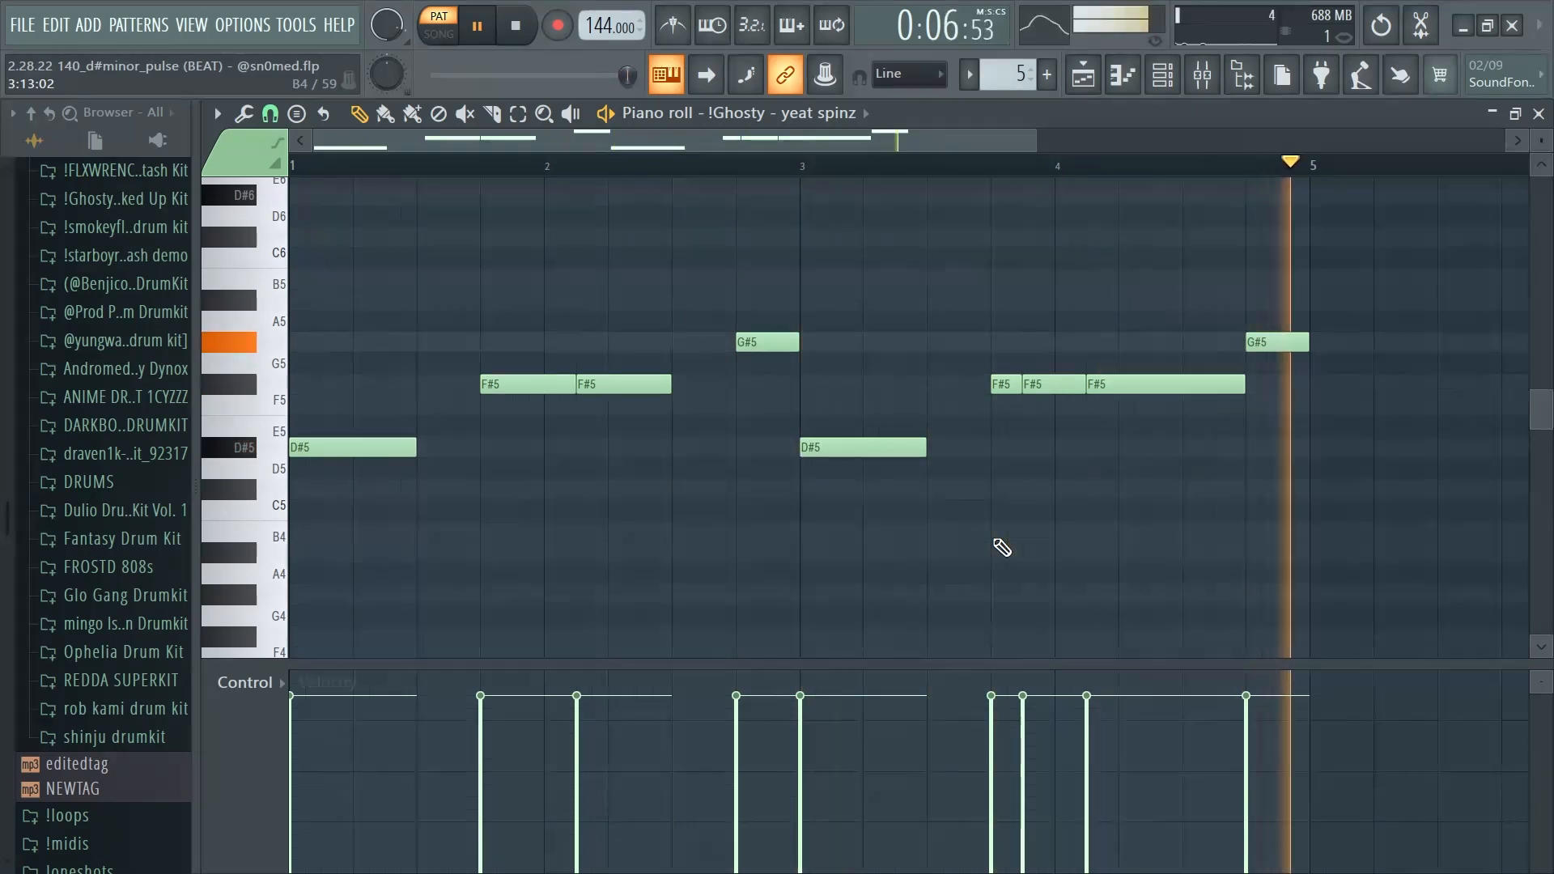
key("space")
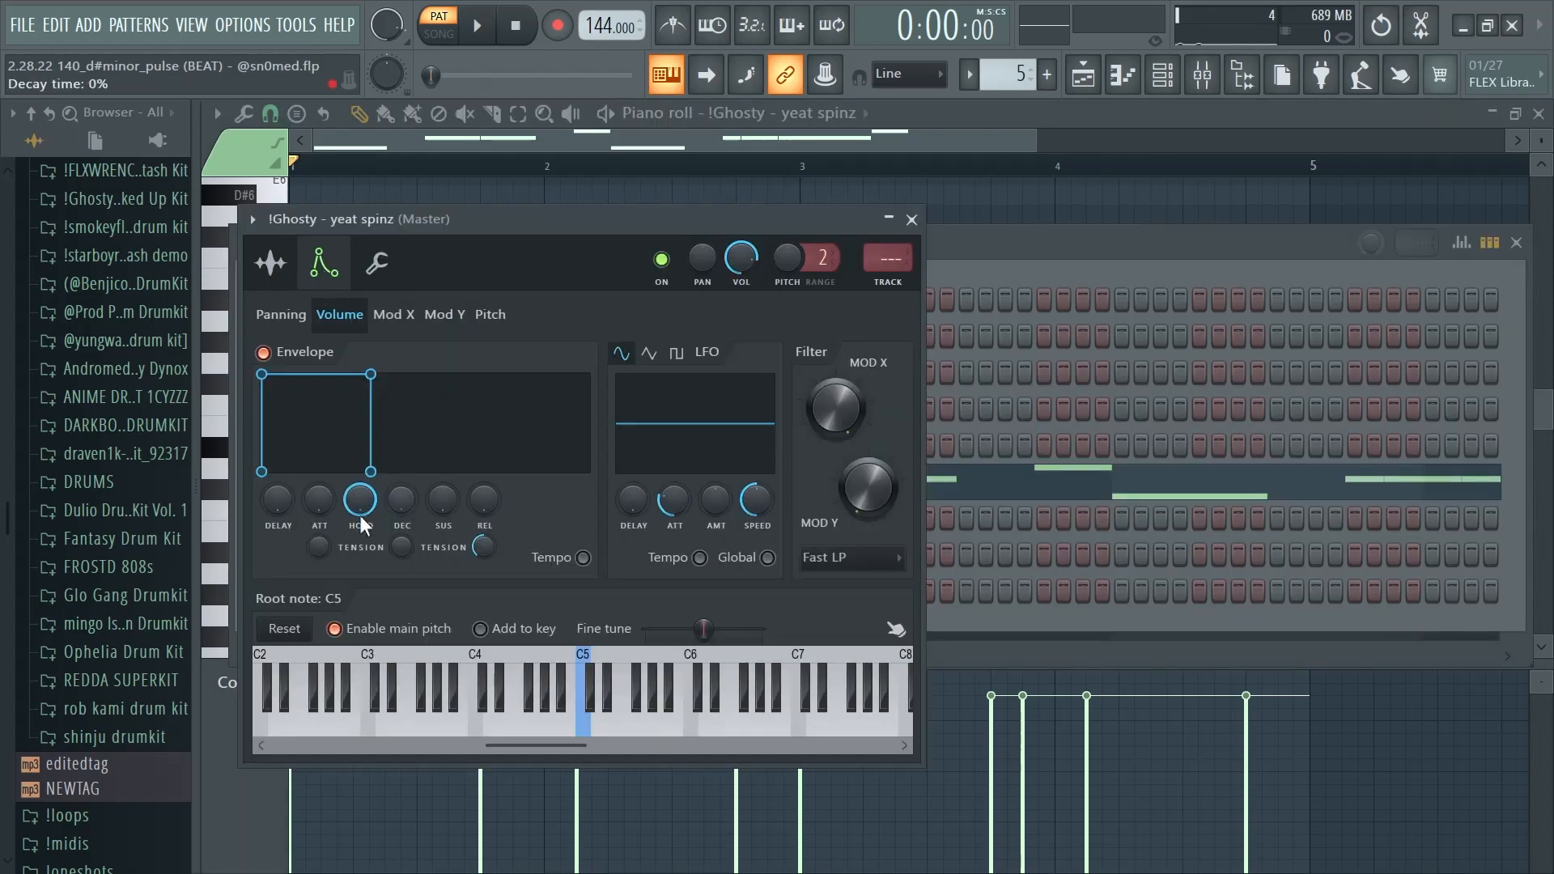
left_click(379, 271)
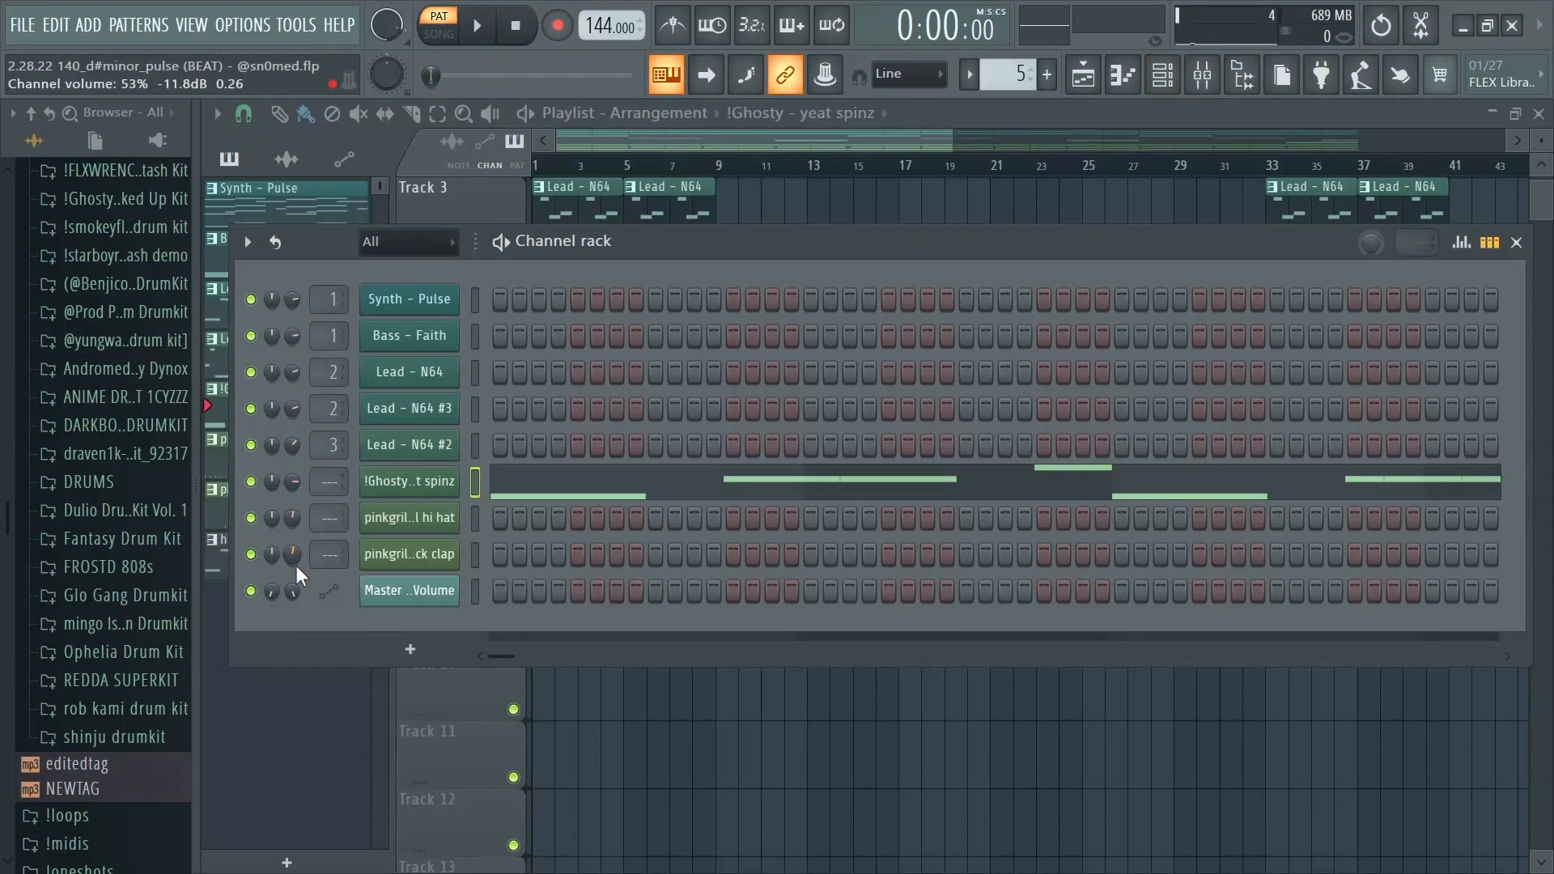
Inspect the Fruity parametric EQ 2 curves on mixer Insert 2 and Insert 3
key("F9")
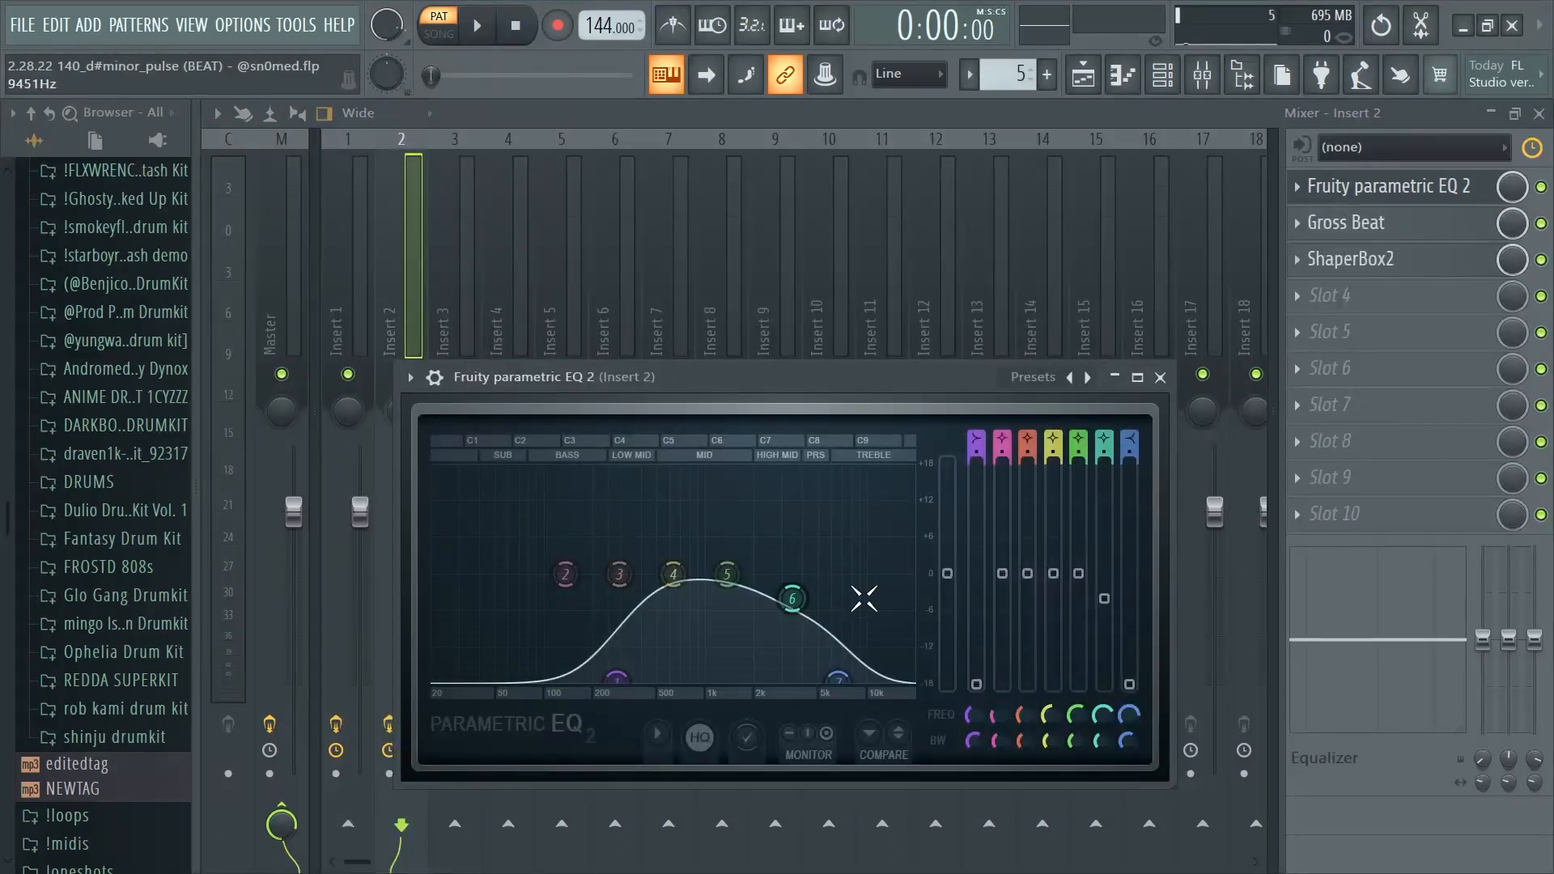
left_click_drag(780, 574, 792, 598)
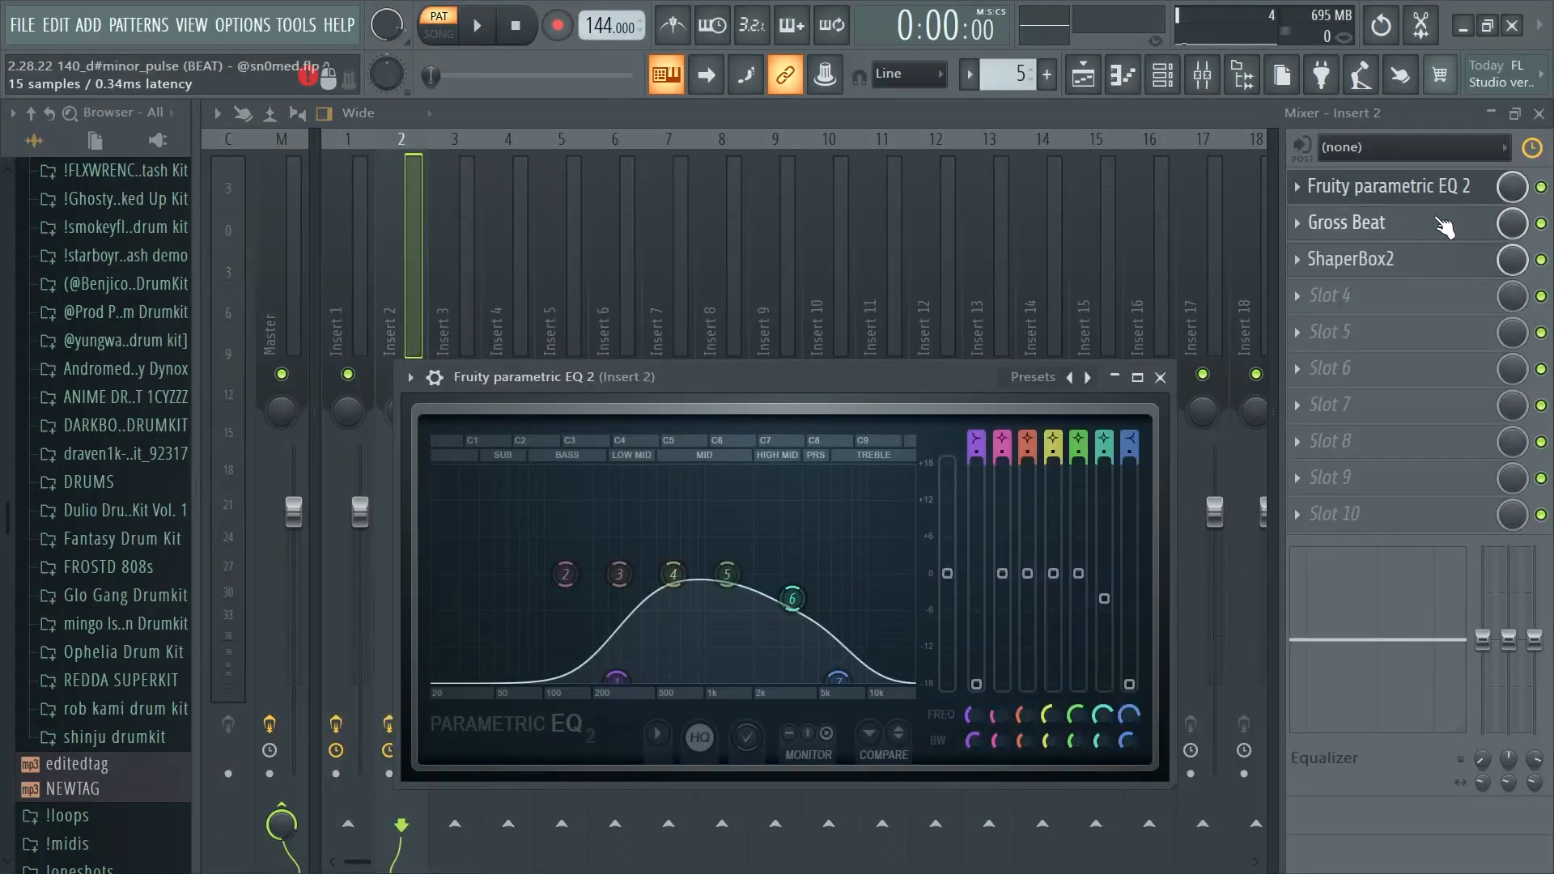
left_click(1159, 377)
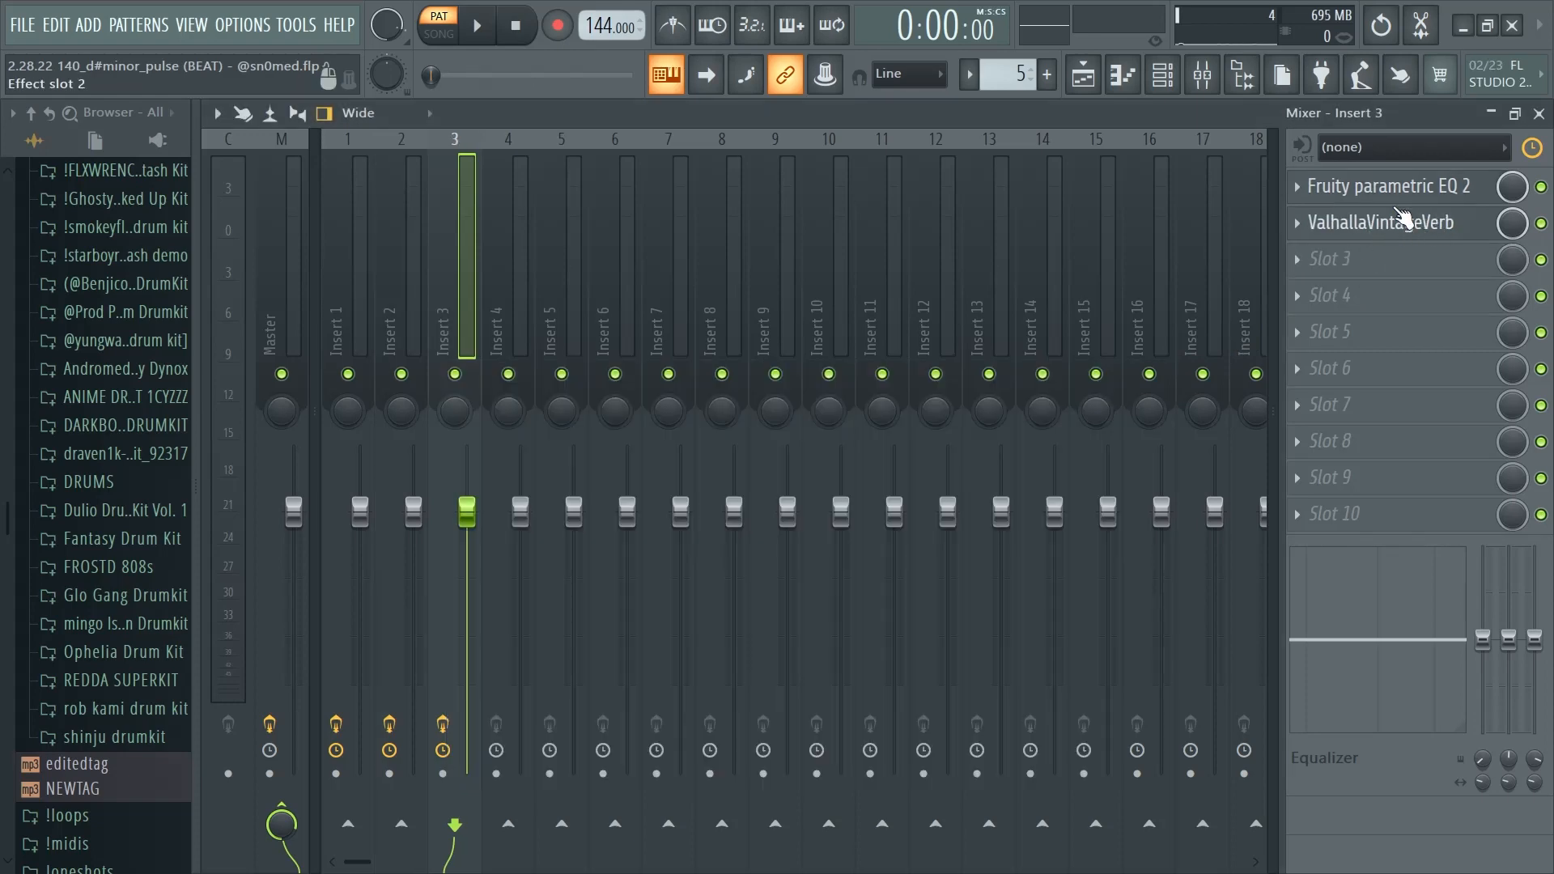
left_click(1388, 187)
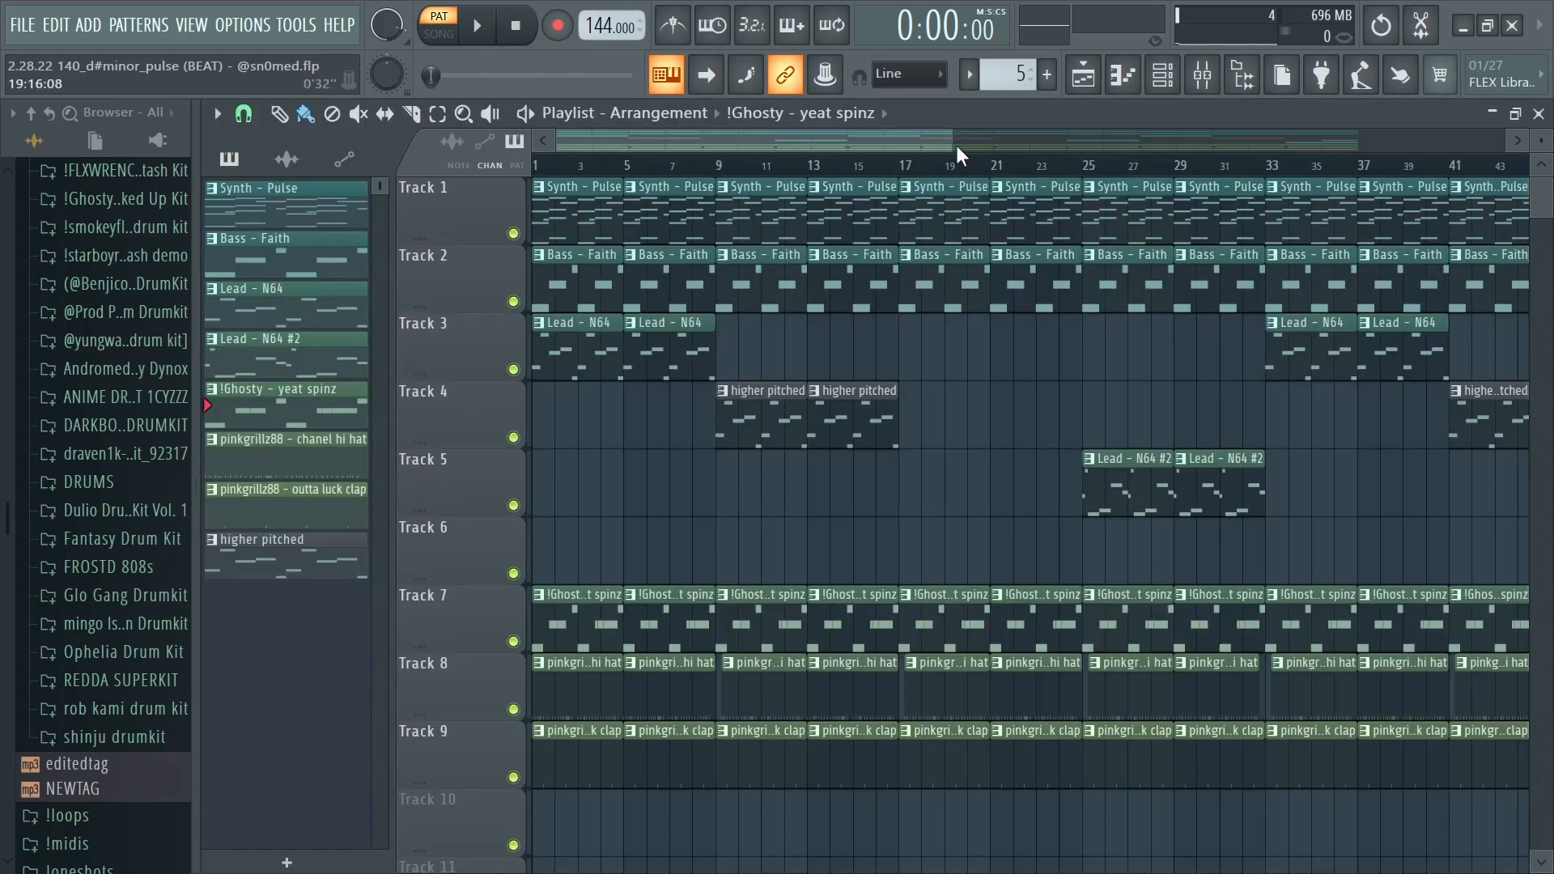
Examine the full playlist arrangement from bar 1 to the Master volume fade-out on Track 6
scroll(958, 155, "down", 6)
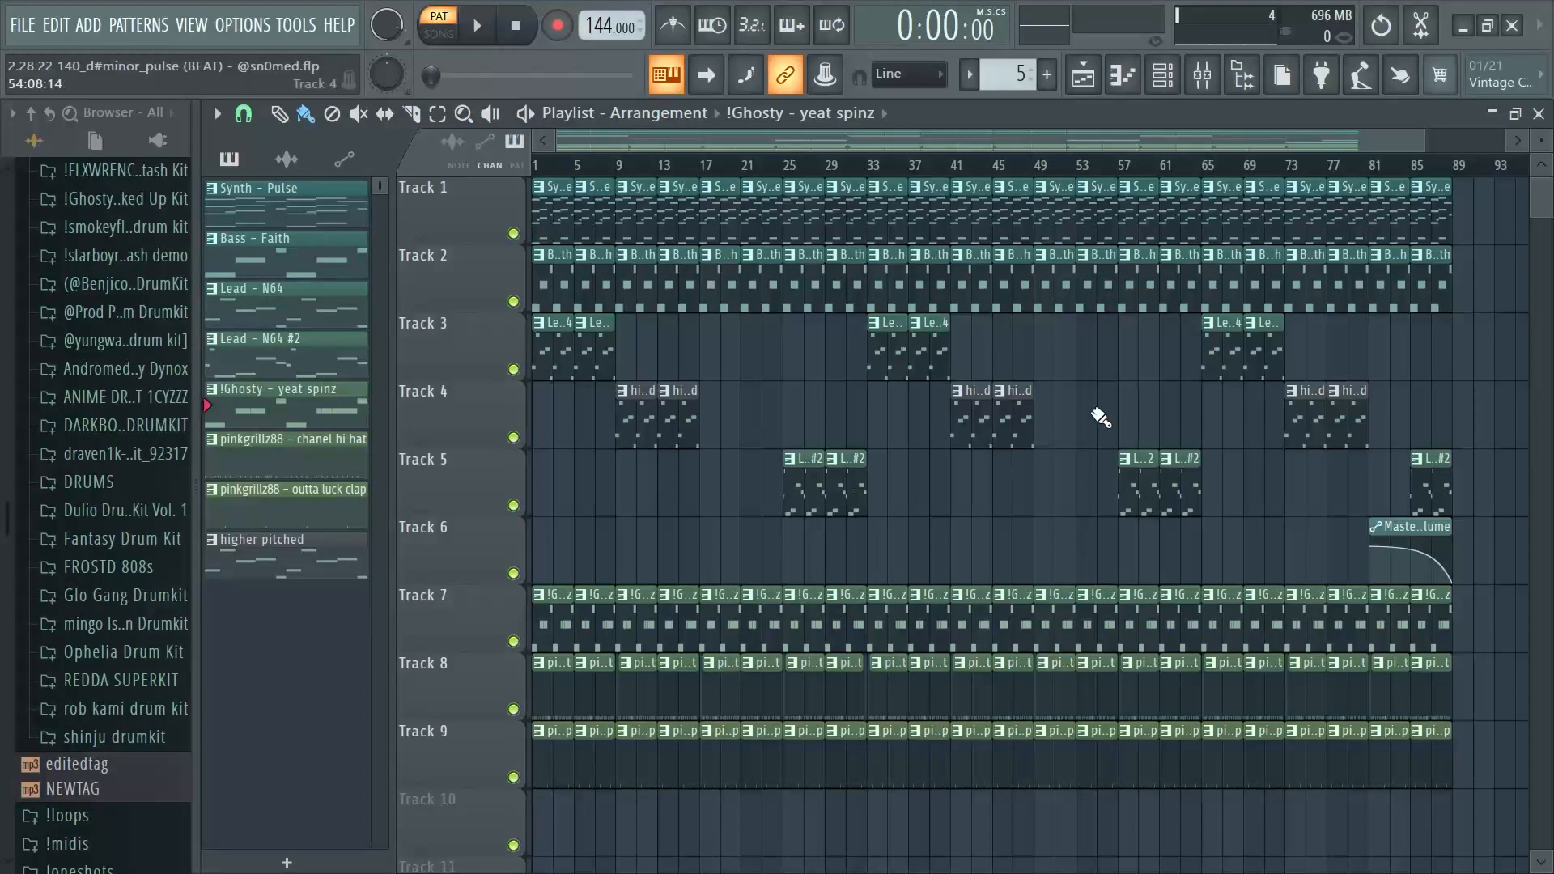
scroll(915, 165, "right", 4)
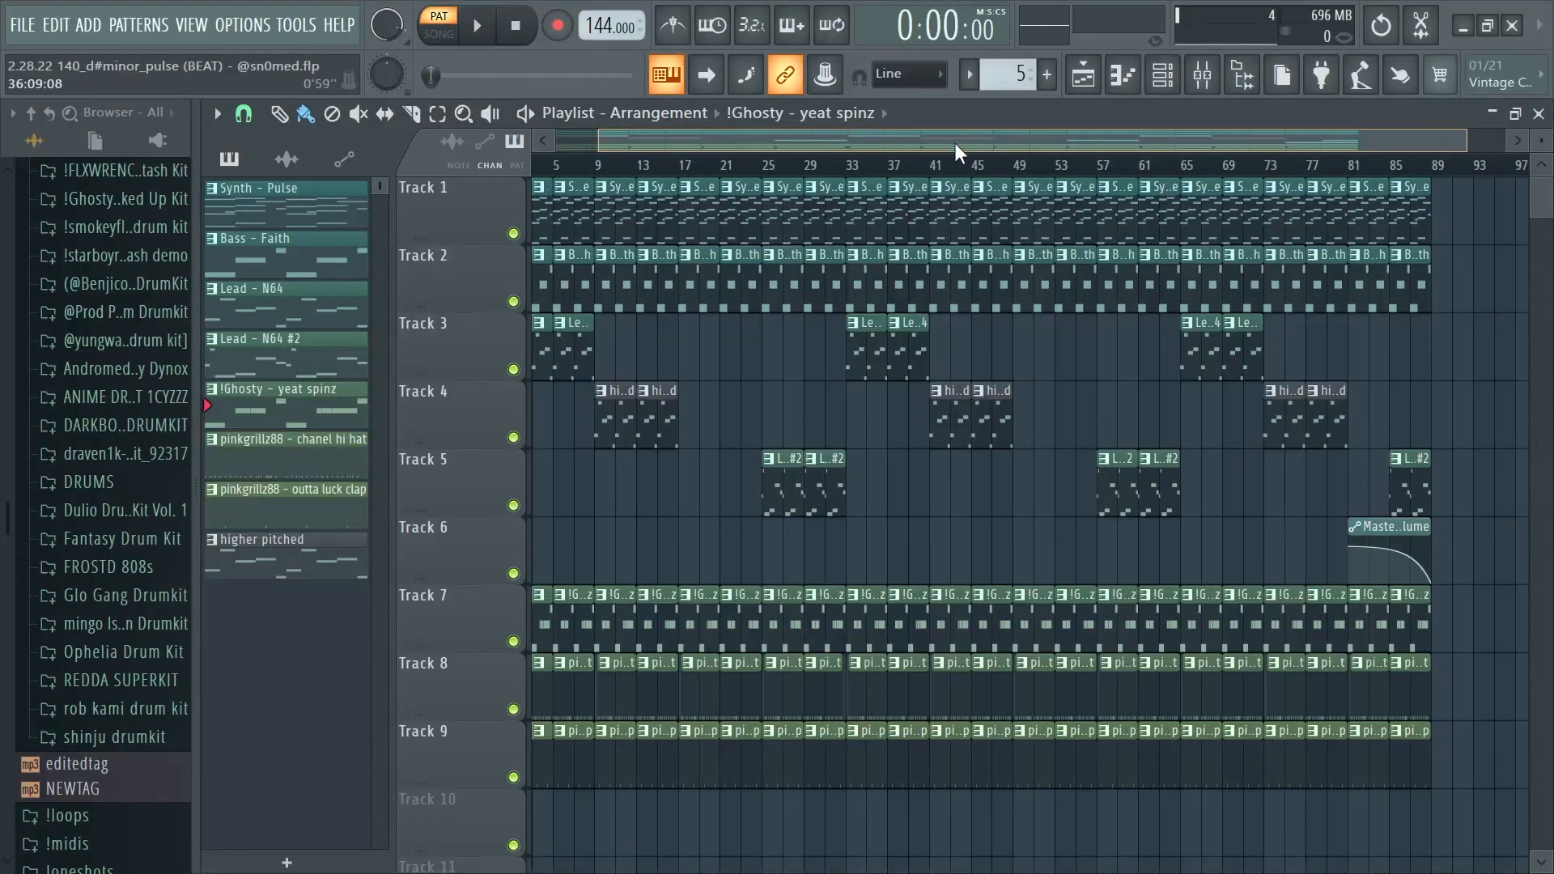
scroll(1068, 198, "left", 4)
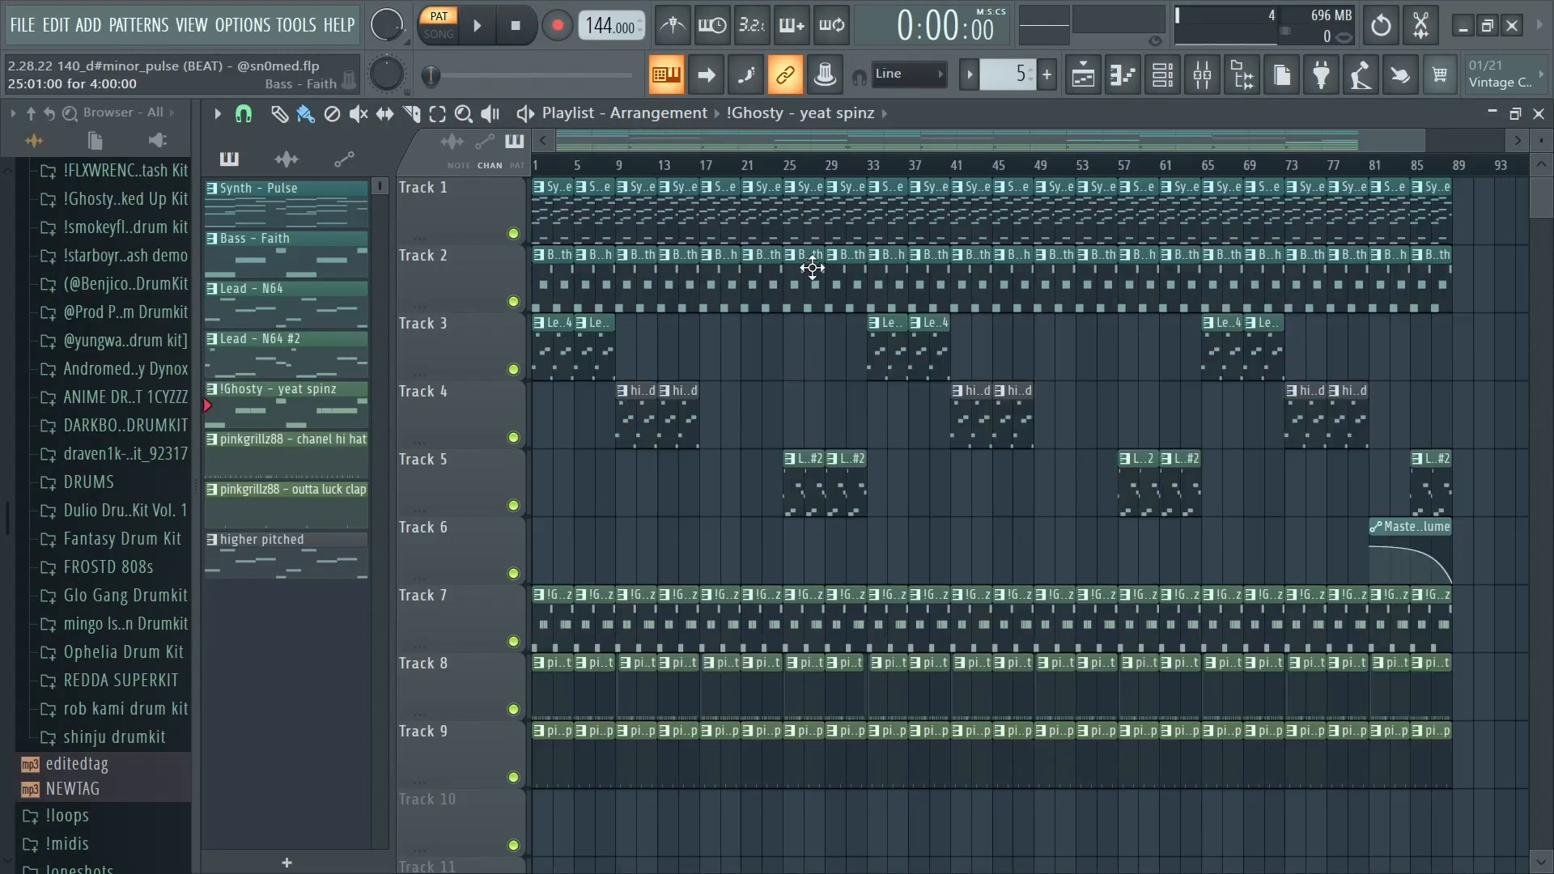